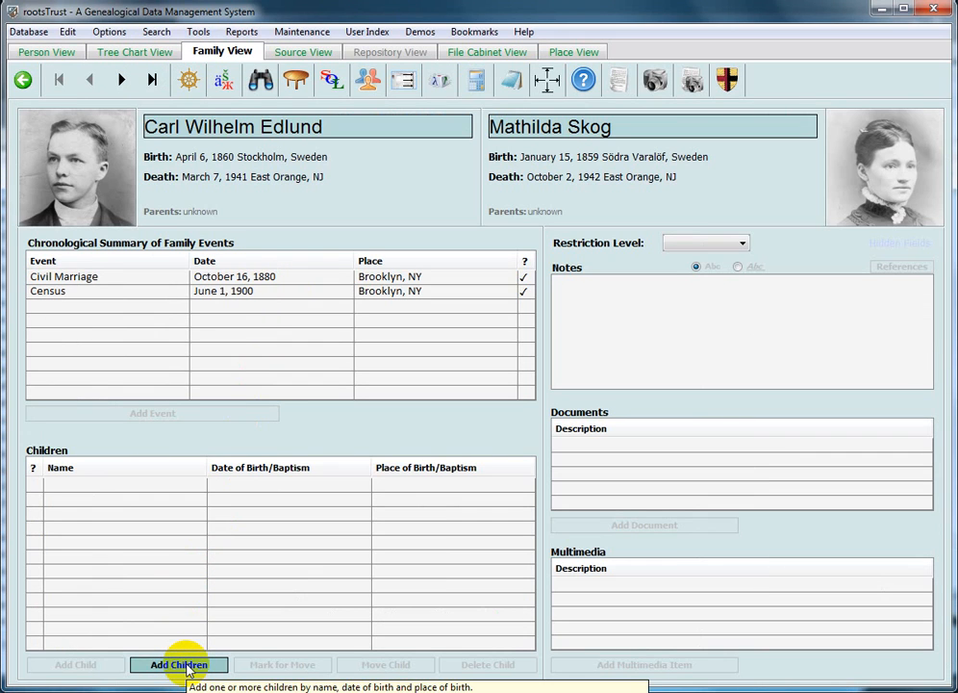
Start adding multiple children to the couple and set the sex of child rows one to five and seven to Female
click(186, 667)
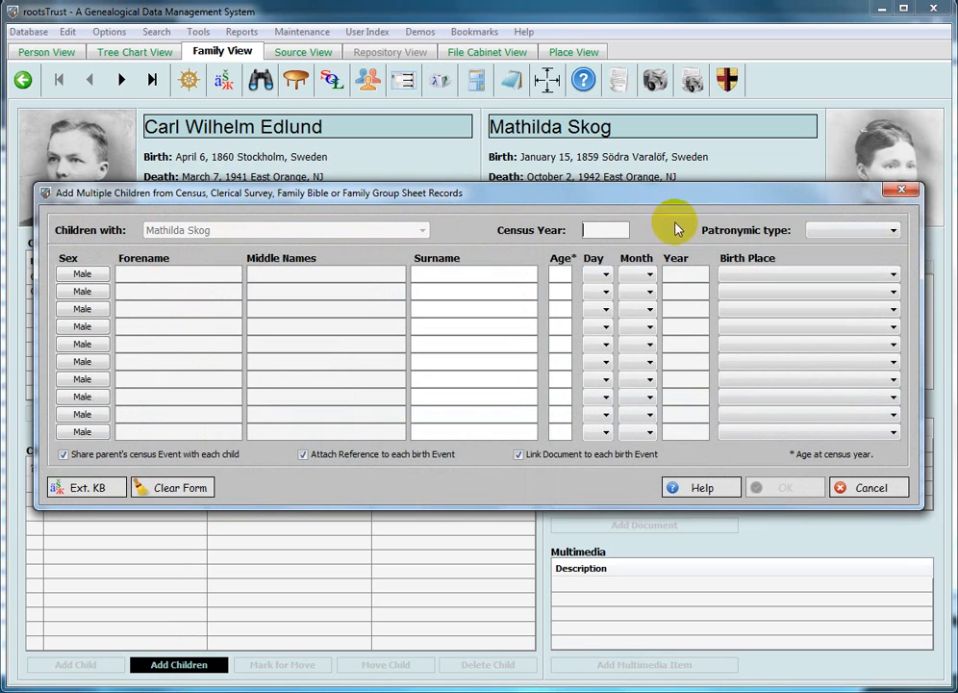
click(82, 280)
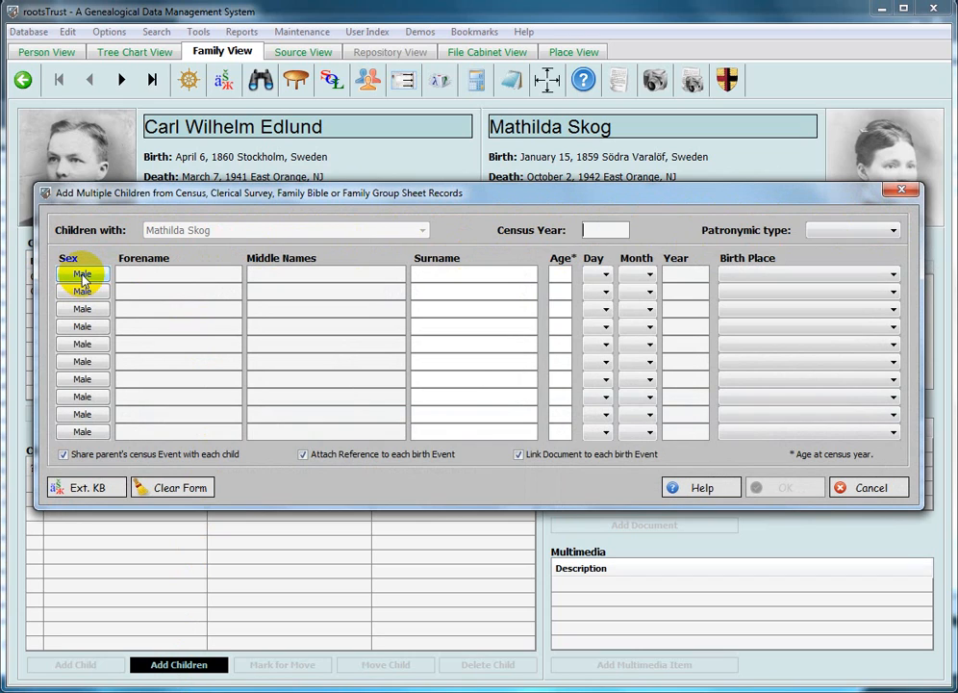
click(82, 276)
click(83, 292)
click(82, 309)
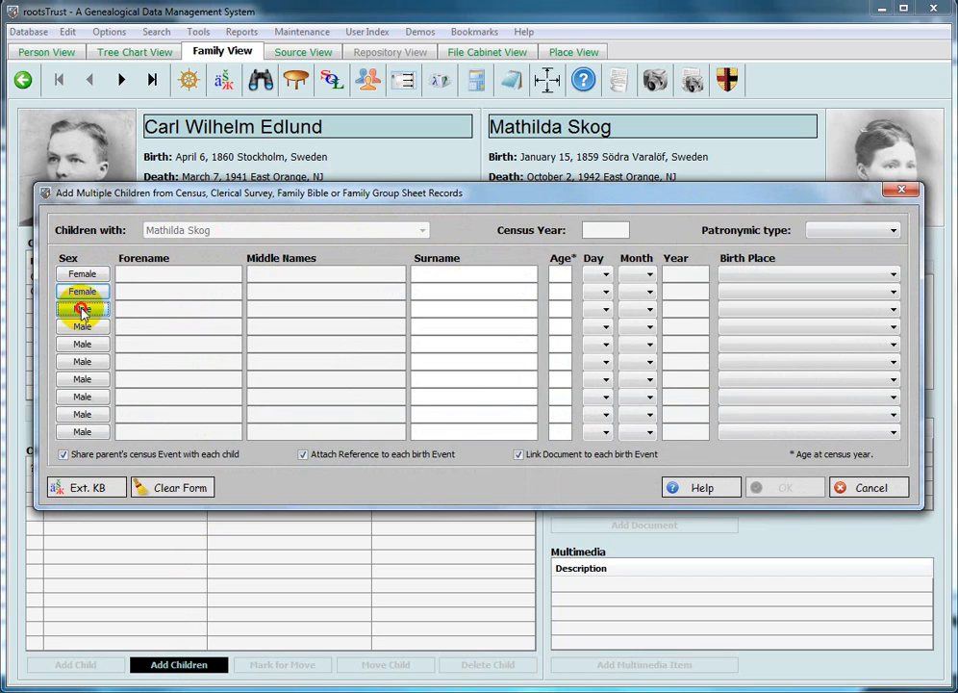
click(83, 326)
click(82, 345)
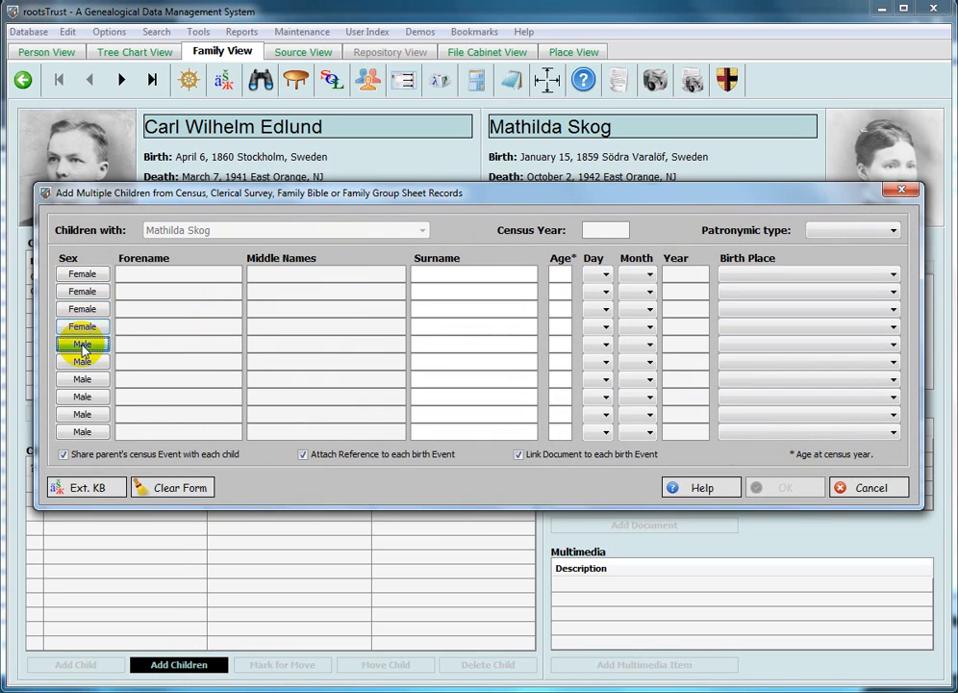
click(83, 379)
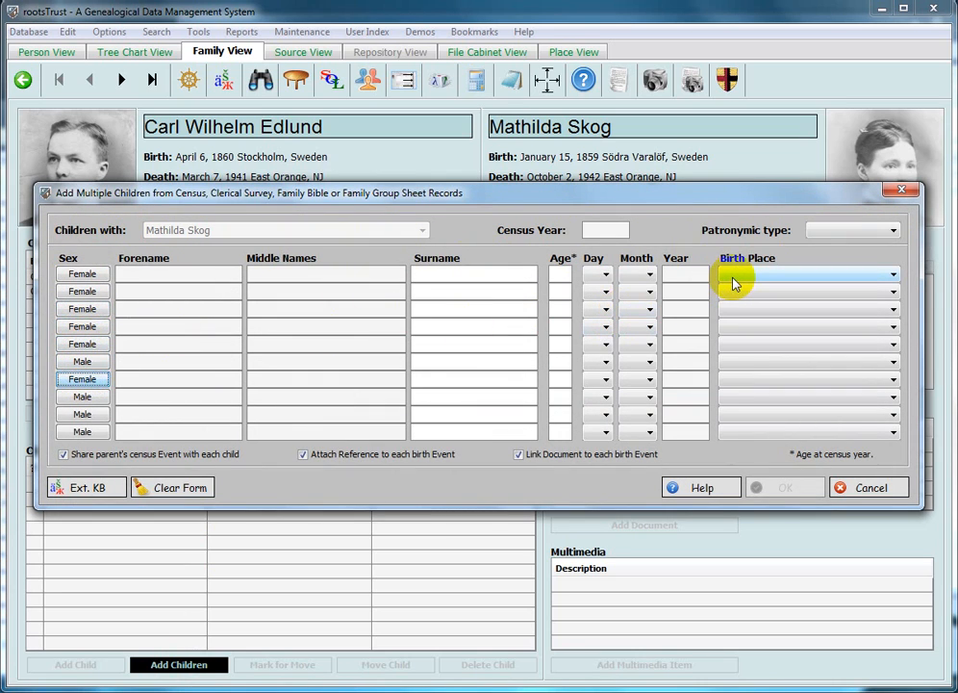
Enter the first child's forename with initial, birth month and birth year in the first row
click(192, 278)
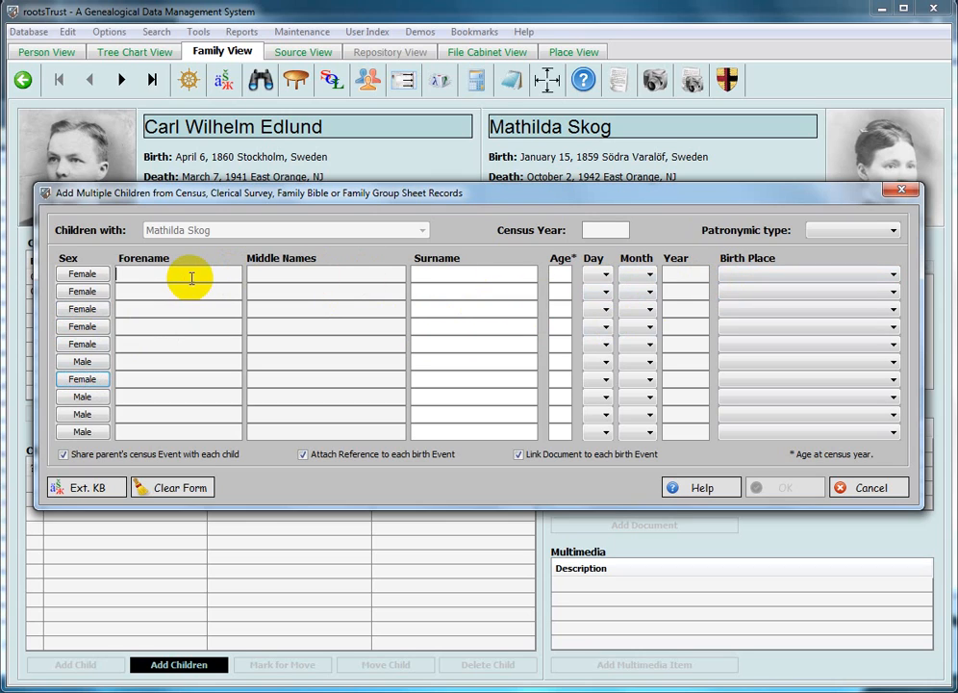
text(E)
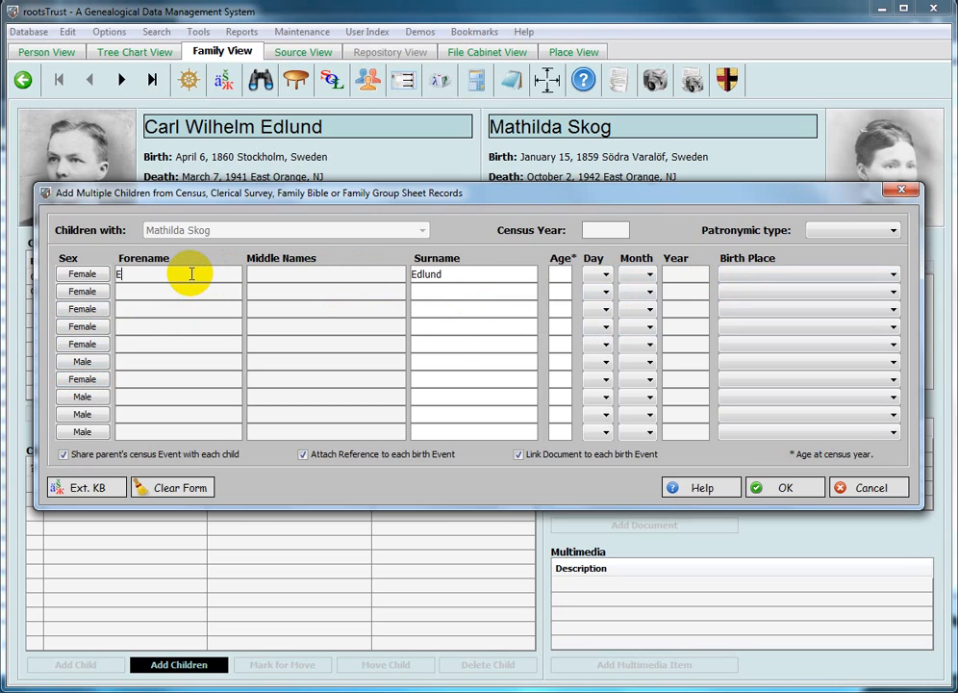
text(dal J.)
key(Tab)
key(Tab)
key(Tab)
key(Tab)
key(Tab)
key(s)
key(Tab)
text(1880)
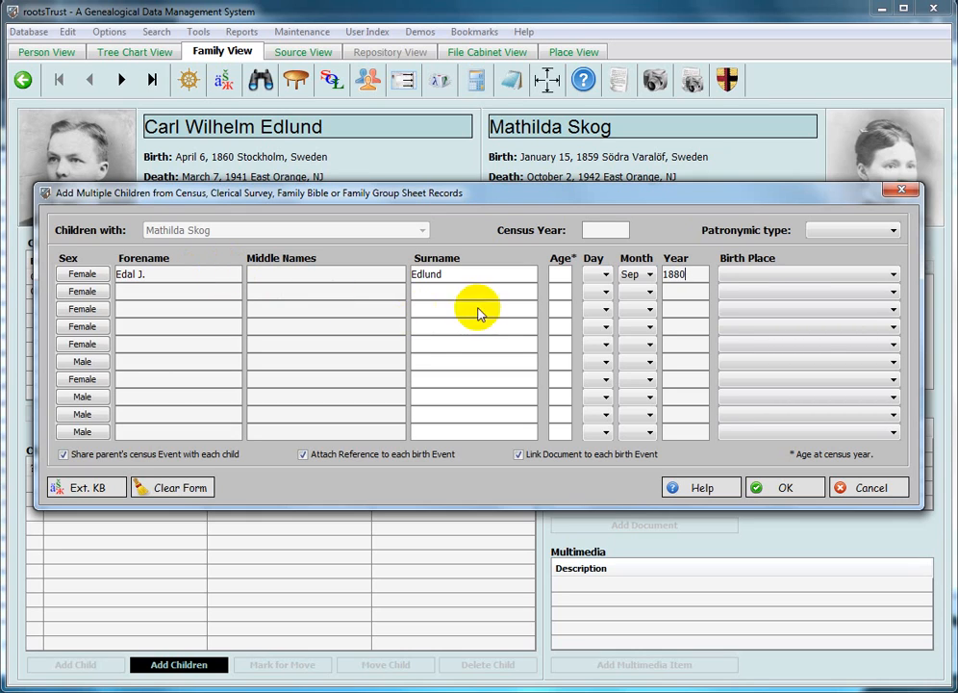
Set the first child's birth place to New York State
click(790, 275)
text(New York Harbor)
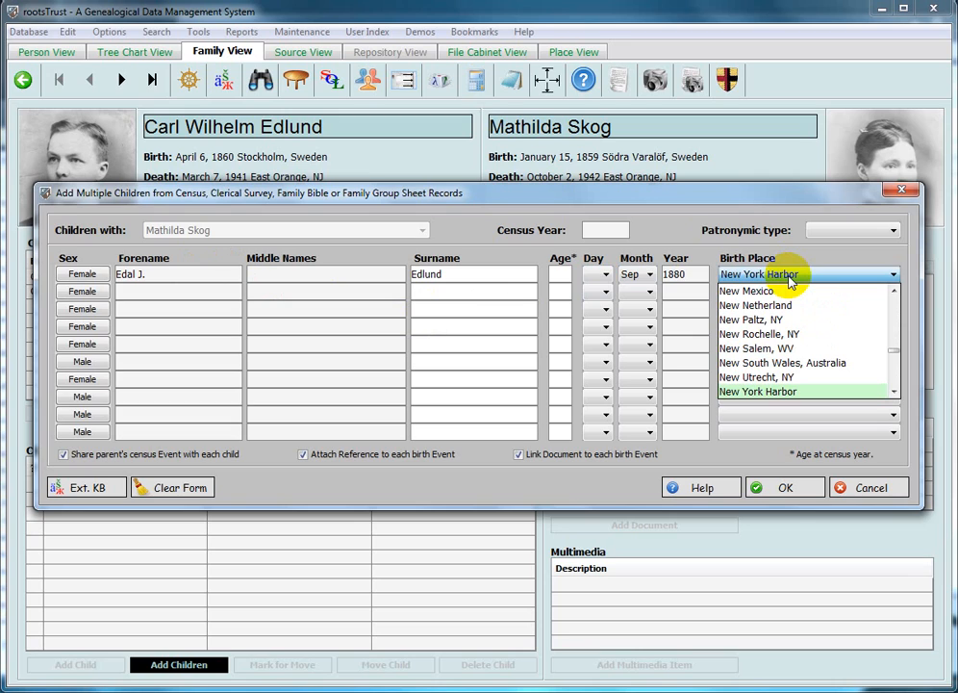
scroll(797, 306, down, 2)
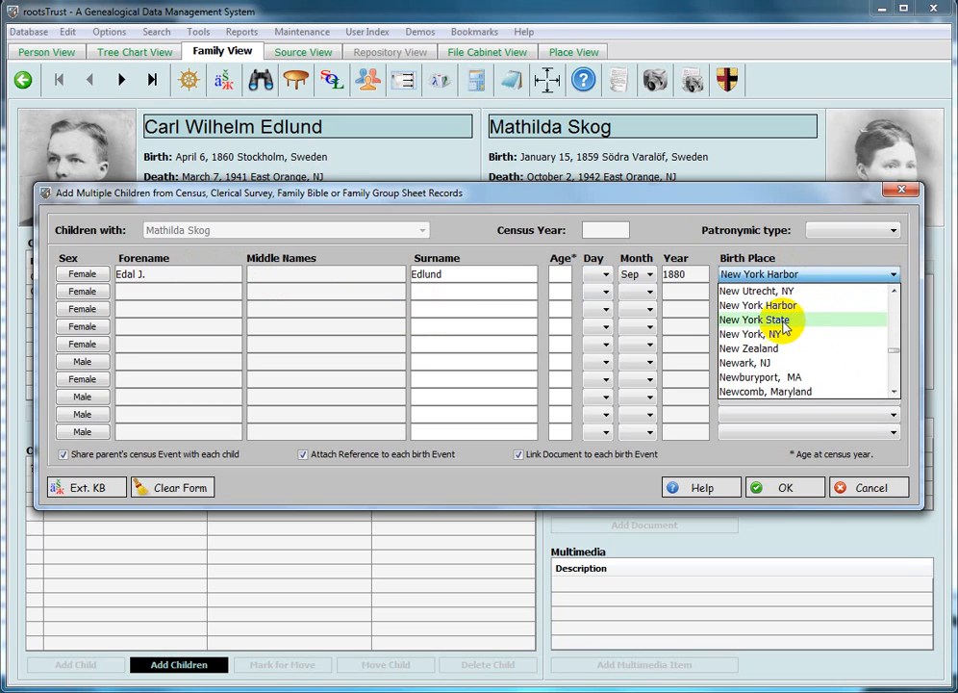
click(780, 327)
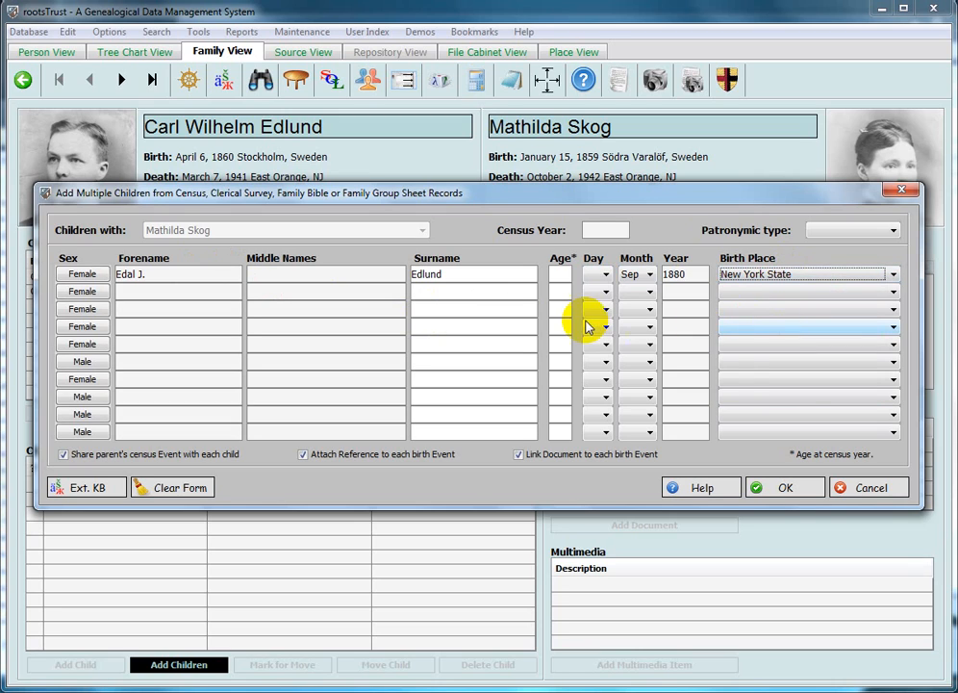
Fill in the second child's row with the forename and initial, birth month and birth year
click(133, 293)
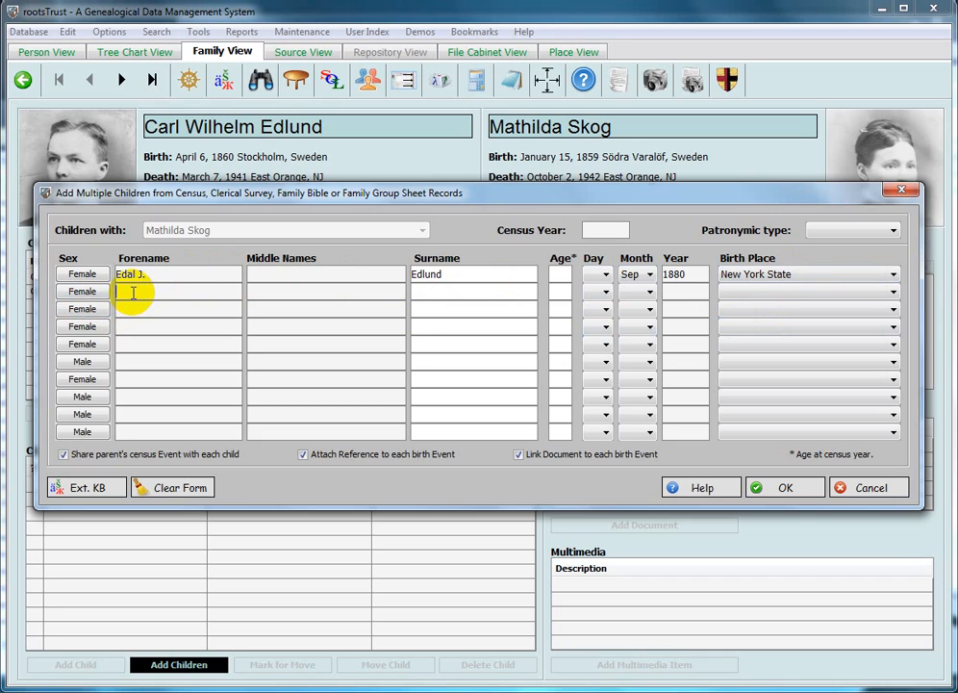
text(Ruth)
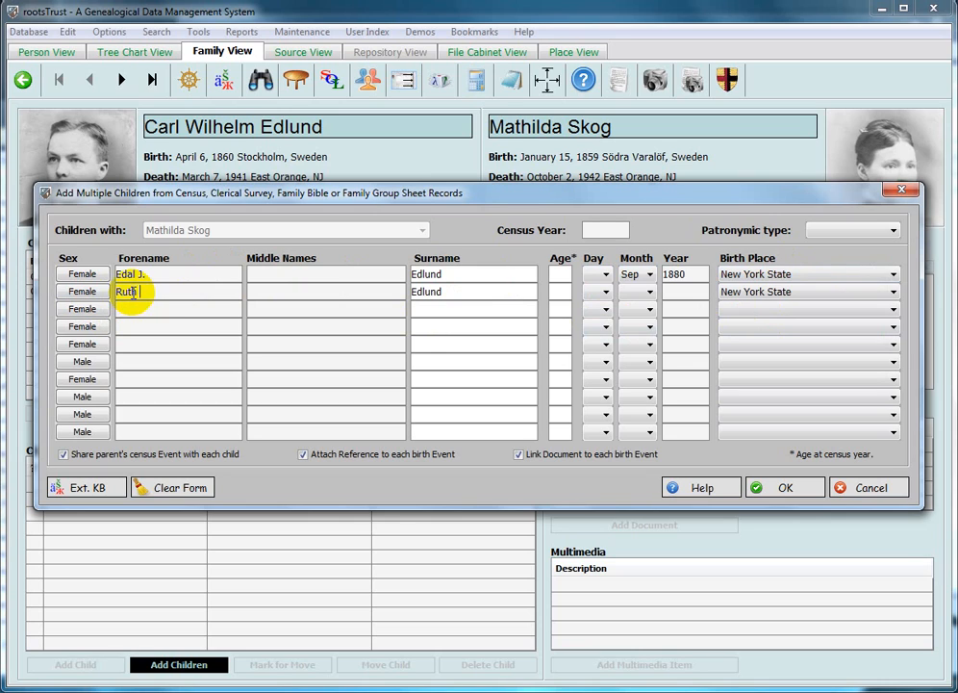
text( E.)
key(Tab)
key(Tab)
key(Tab)
key(Tab)
key(Tab)
key(a)
key(a)
key(Tab)
text(1882)
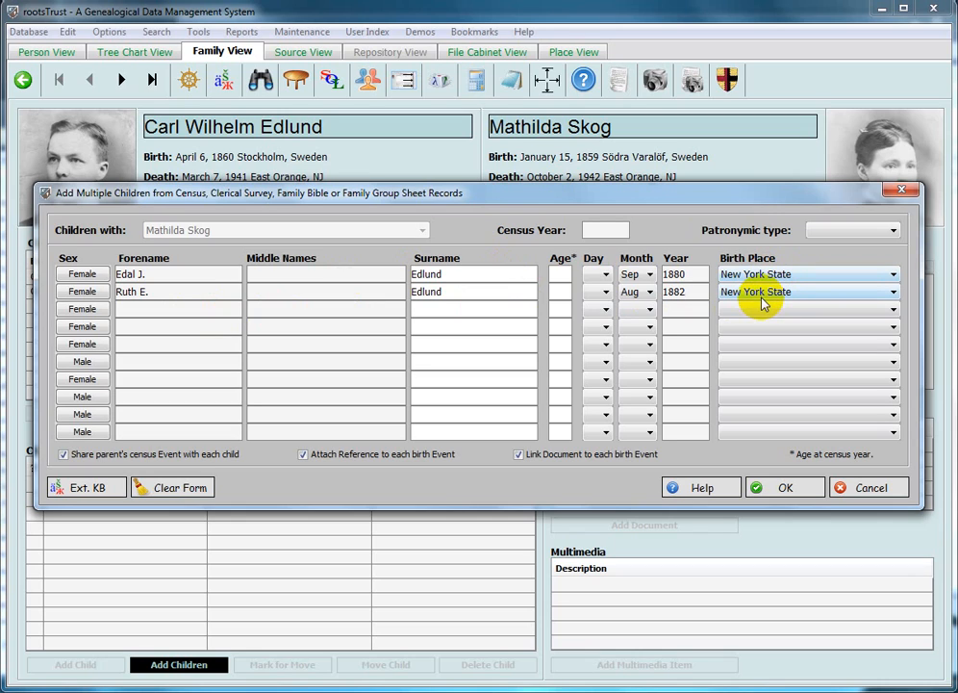
Fill in the third child's row with the forename and initial, birth month and birth year
click(132, 312)
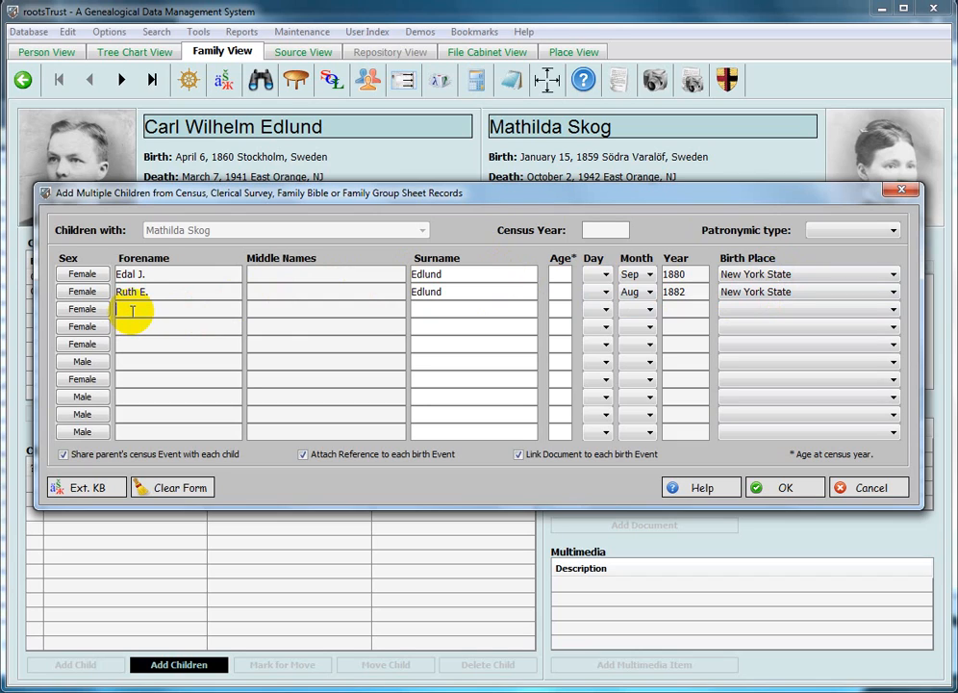
text(Esth)
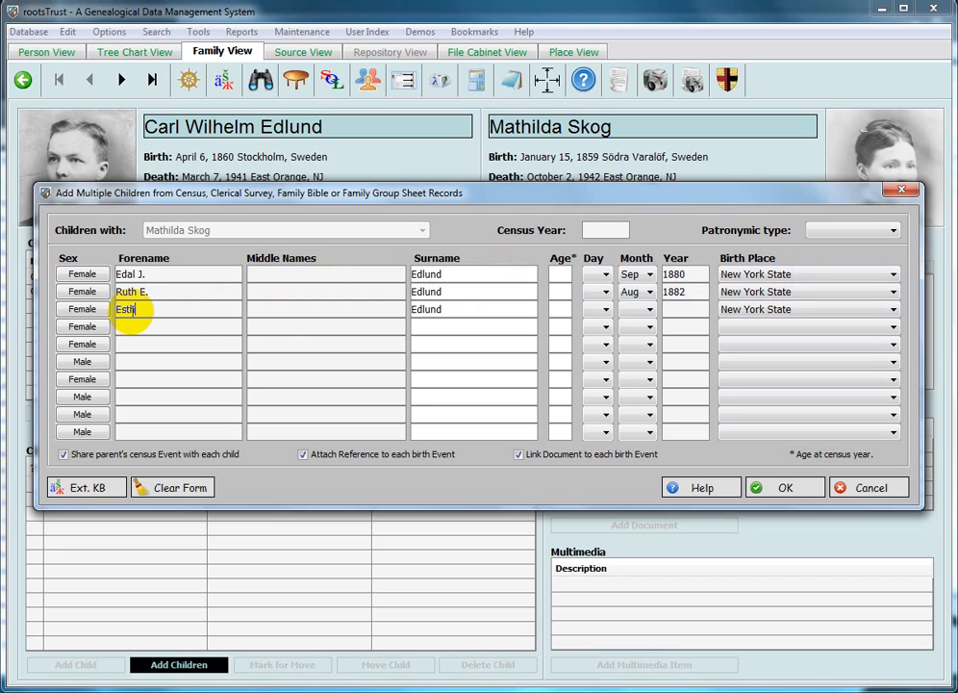
text(er M.)
key(Tab)
key(Tab)
key(Tab)
key(Tab)
key(Tab)
key(a)
key(Tab)
text(12)
text(8)
key(BackSpace)
key(BackSpace)
text(883)
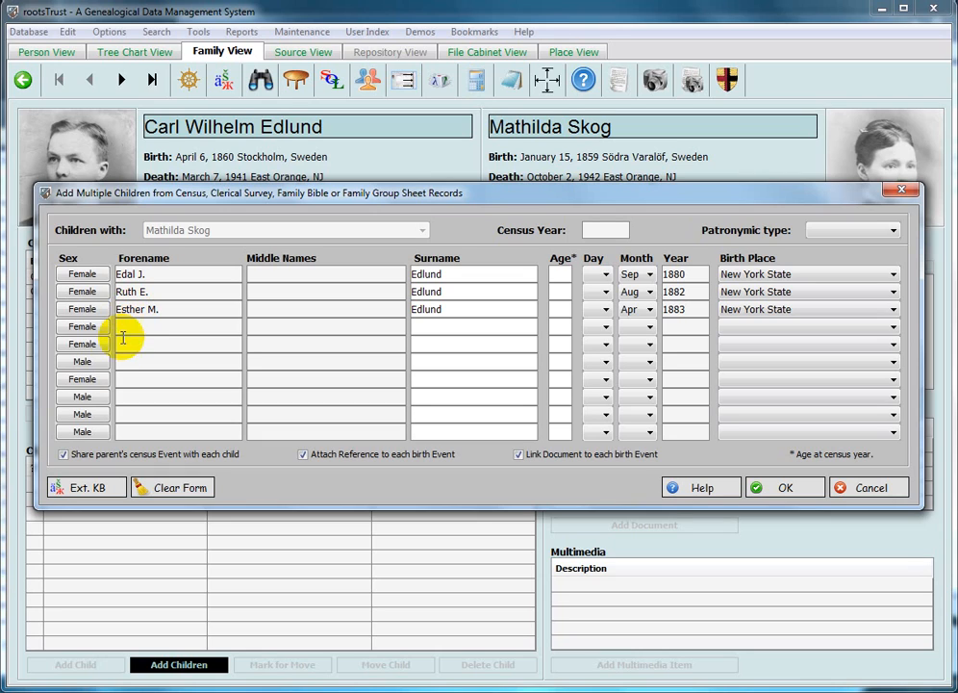
Fill in the fourth child's row with the forename and initial, birth month and birth year
click(125, 328)
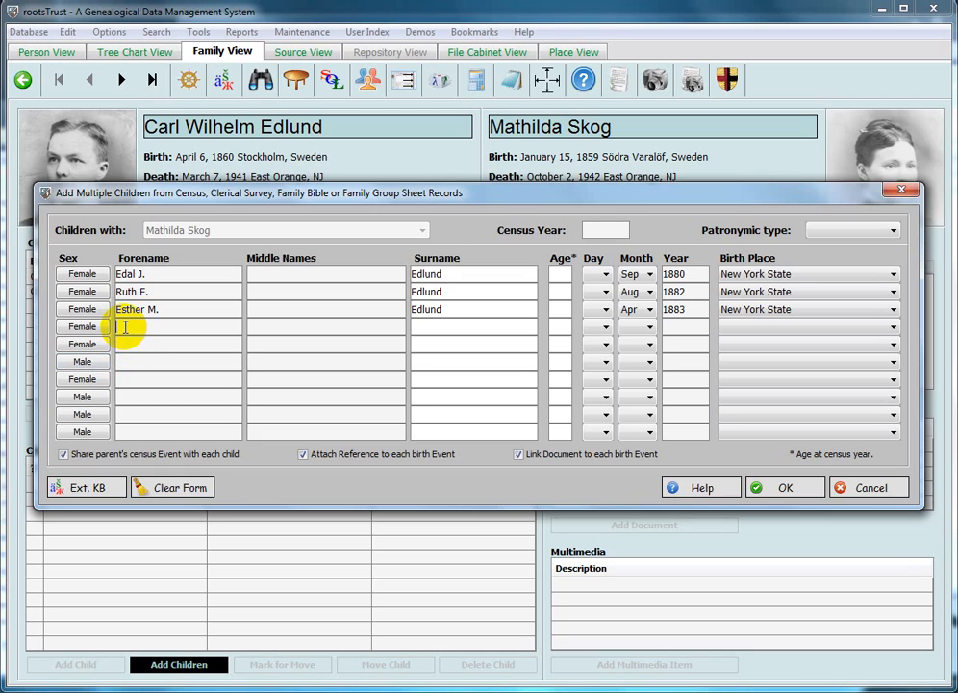
text(Ad)
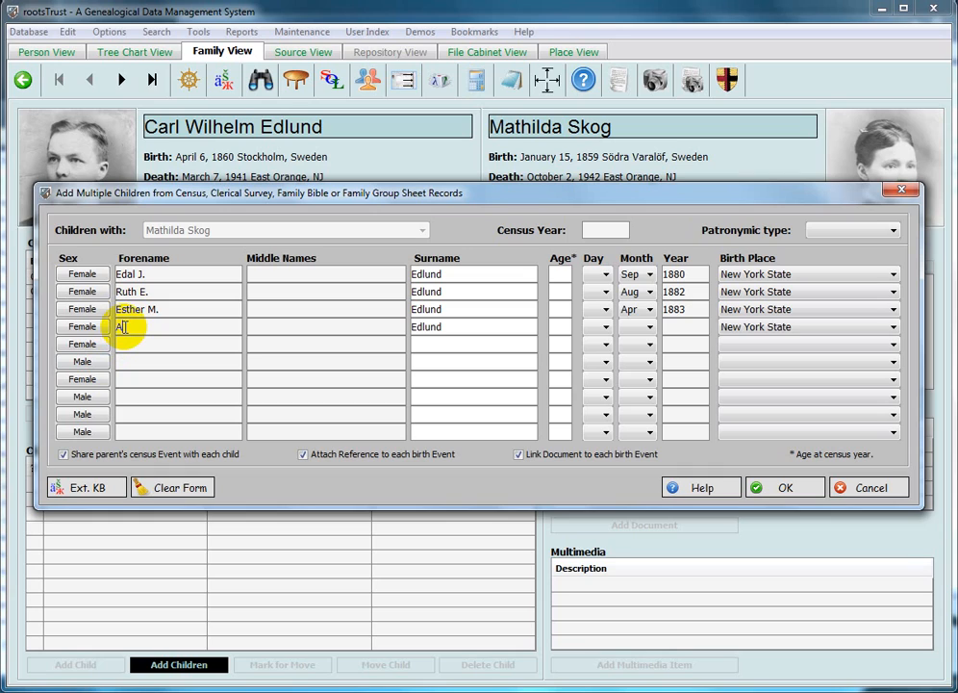
text(ele V.)
click(650, 327)
key(j)
key(j)
key(j)
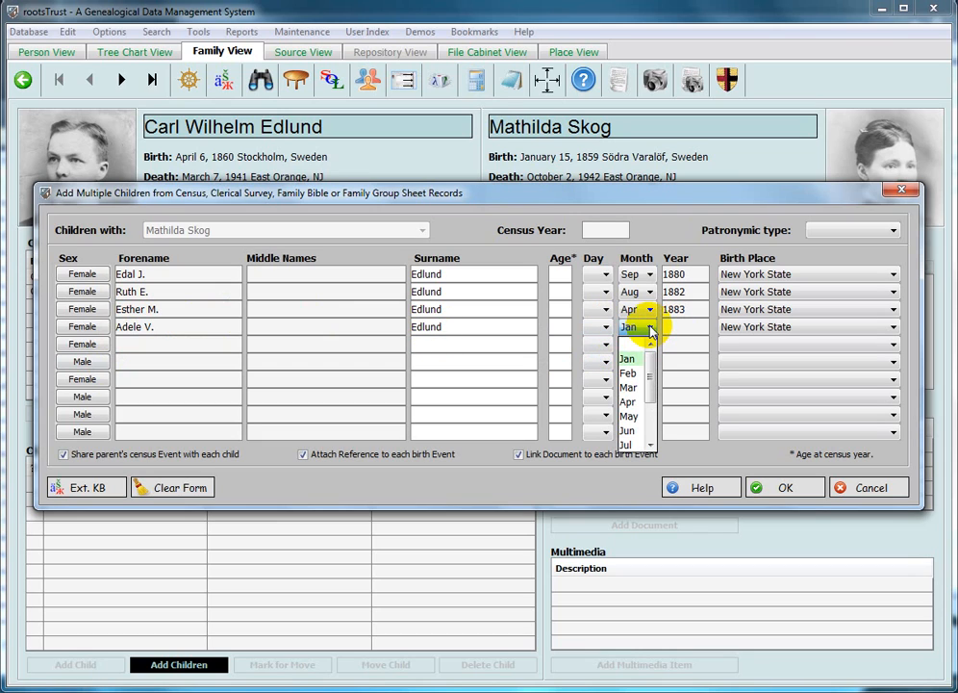
key(Tab)
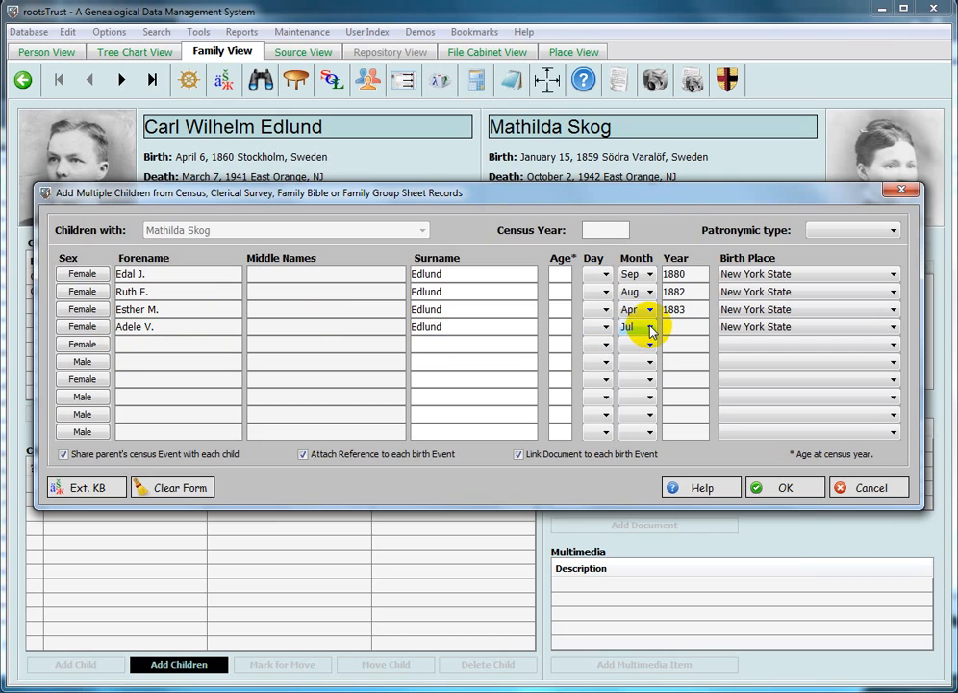
text(1886)
Fill in the fifth child's row with the forename and initial, birth month and birth year
click(158, 344)
text(Wil)
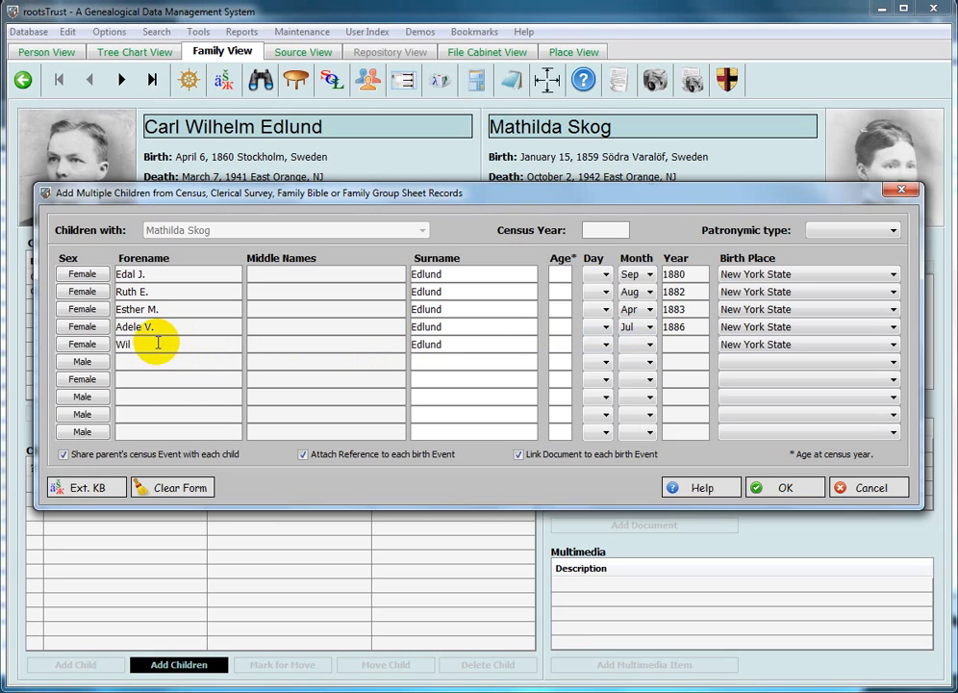
text(helmina M)
key(Tab)
key(Tab)
key(Tab)
key(Tab)
key(Tab)
text(s)
key(Tab)
text(1889)
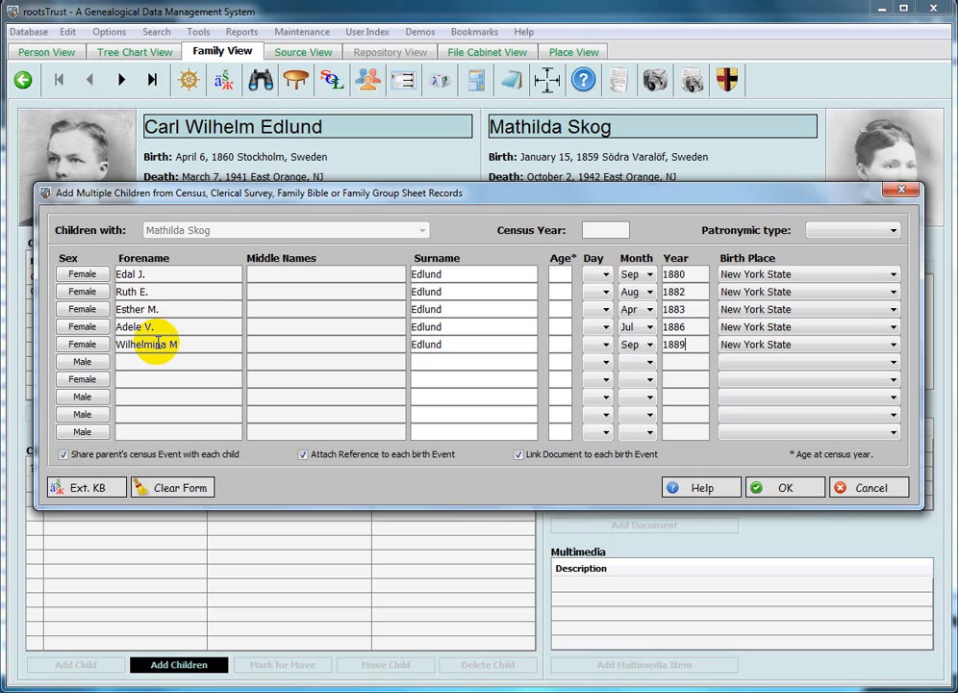
Fill in the sixth child's row, the son, with the forename and initial, birth month and birth year
key(Tab)
key(Tab)
key(Tab)
text(Gustav)
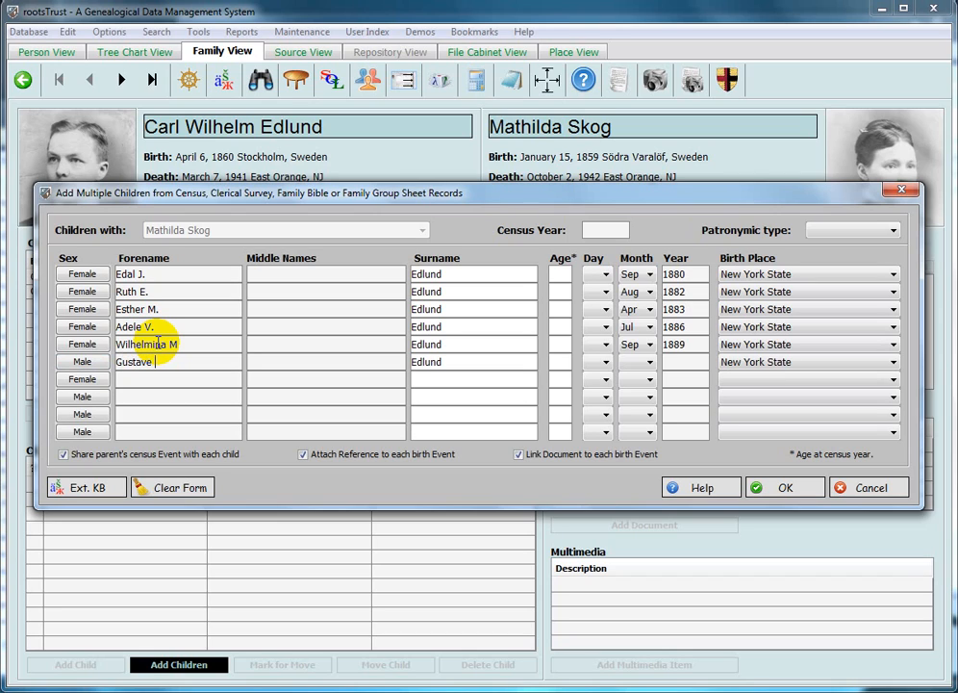
text(W.)
key(Tab)
key(Tab)
key(Tab)
key(Tab)
key(Tab)
key(o)
key(Tab)
text(1891)
Fill in the seventh child's row with the forename and initial, birth month and birth year
key(Tab)
key(Tab)
key(Tab)
text(Flo)
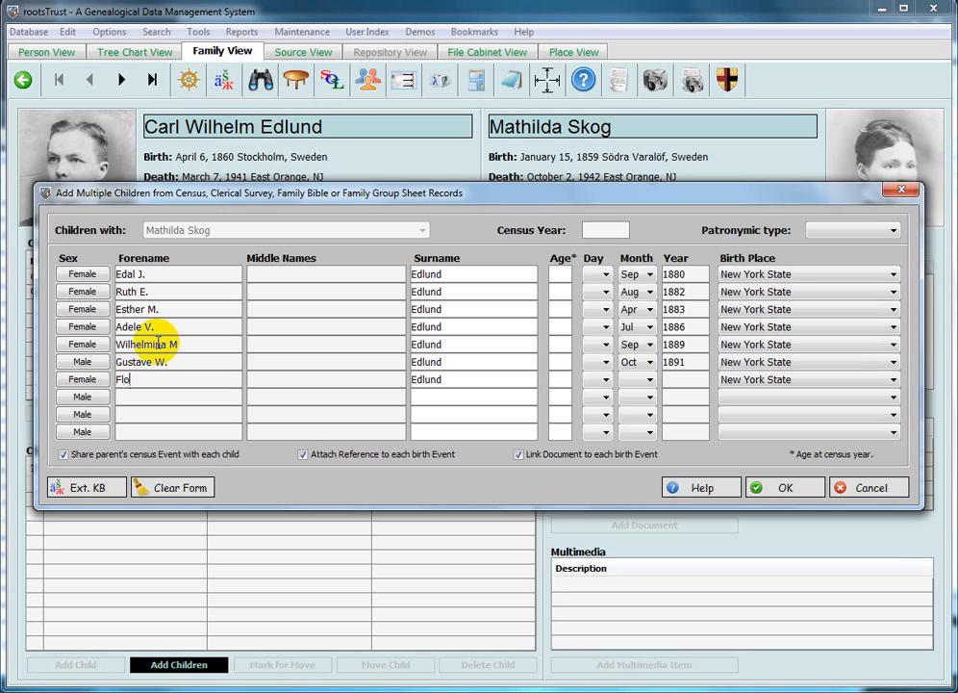
text(rence G.)
key(Tab)
key(Tab)
key(Tab)
key(Tab)
key(Tab)
key(s)
key(Tab)
text(1894)
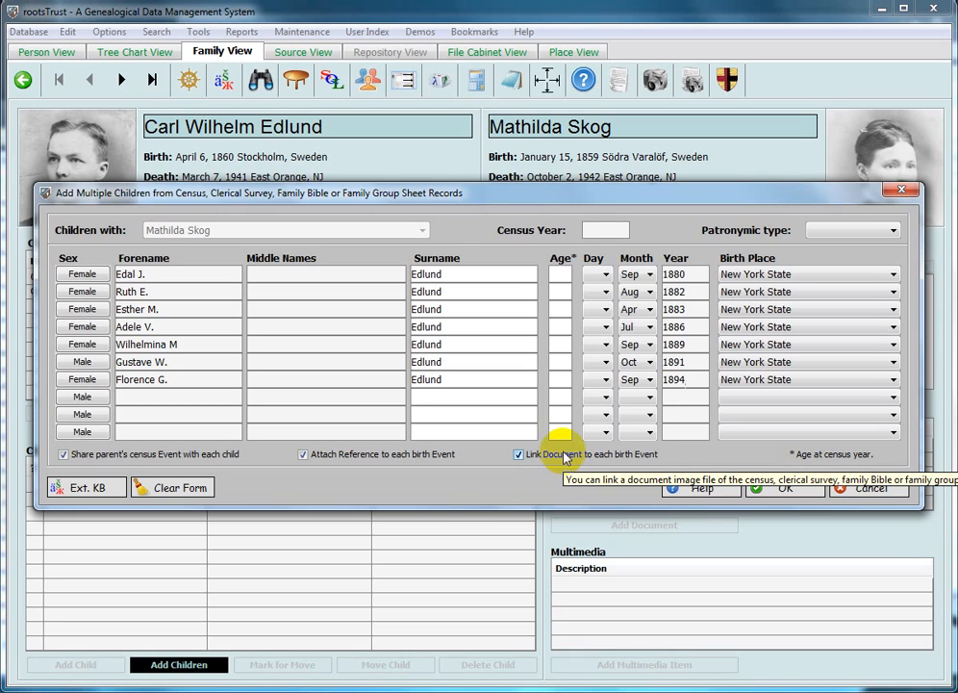
Submit the children and choose the father's June 1, 1900 Brooklyn census as the event shared with them
click(784, 488)
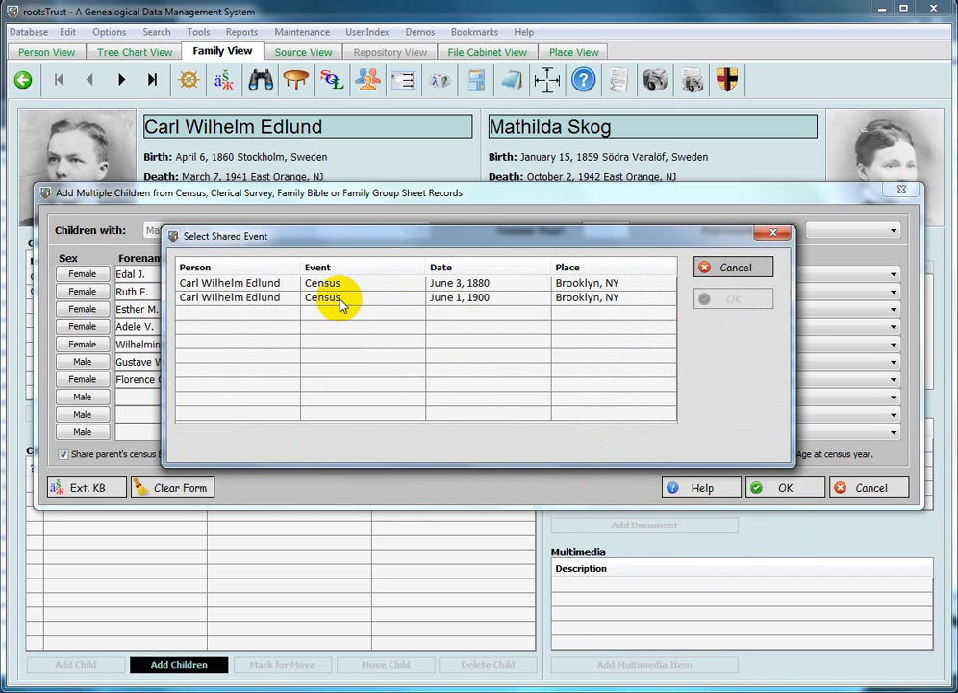
click(267, 305)
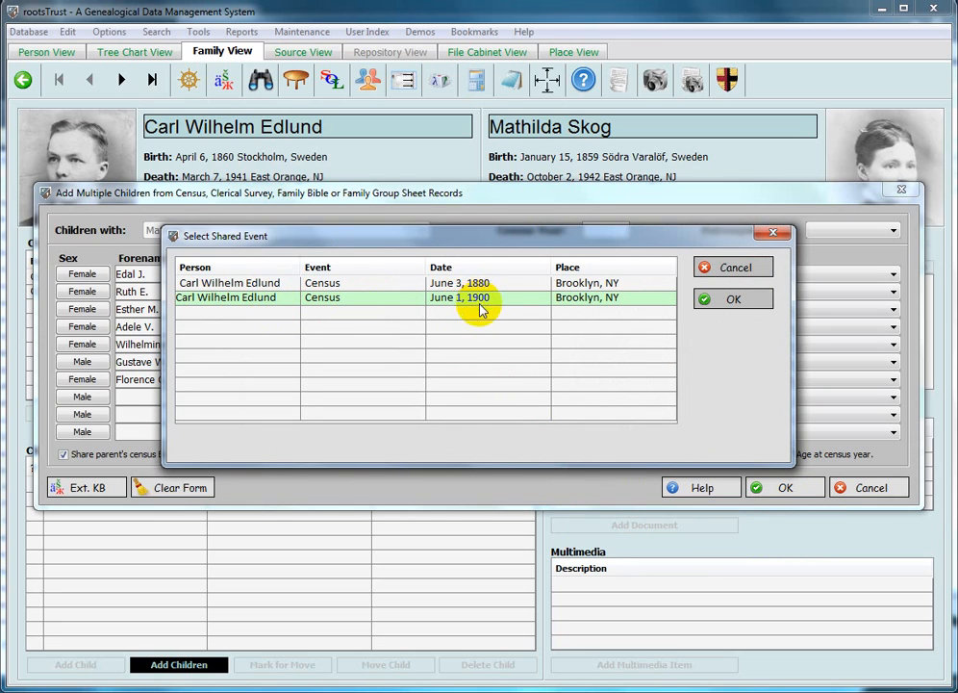
click(733, 299)
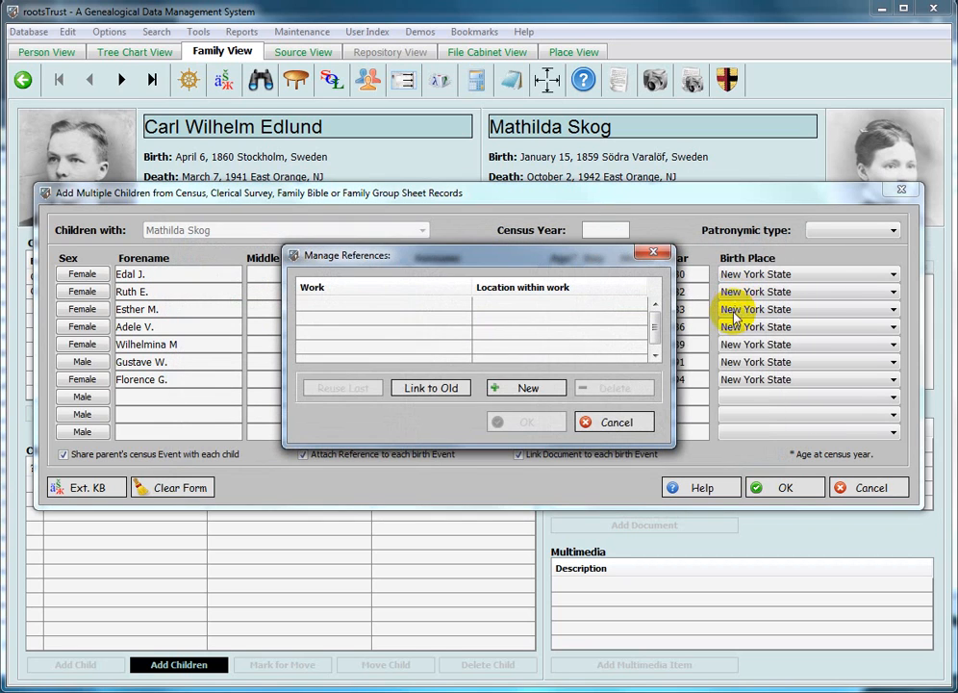
Link the birth reference to the existing source 1900FC, the 1900 U.S. Federal Census
click(427, 390)
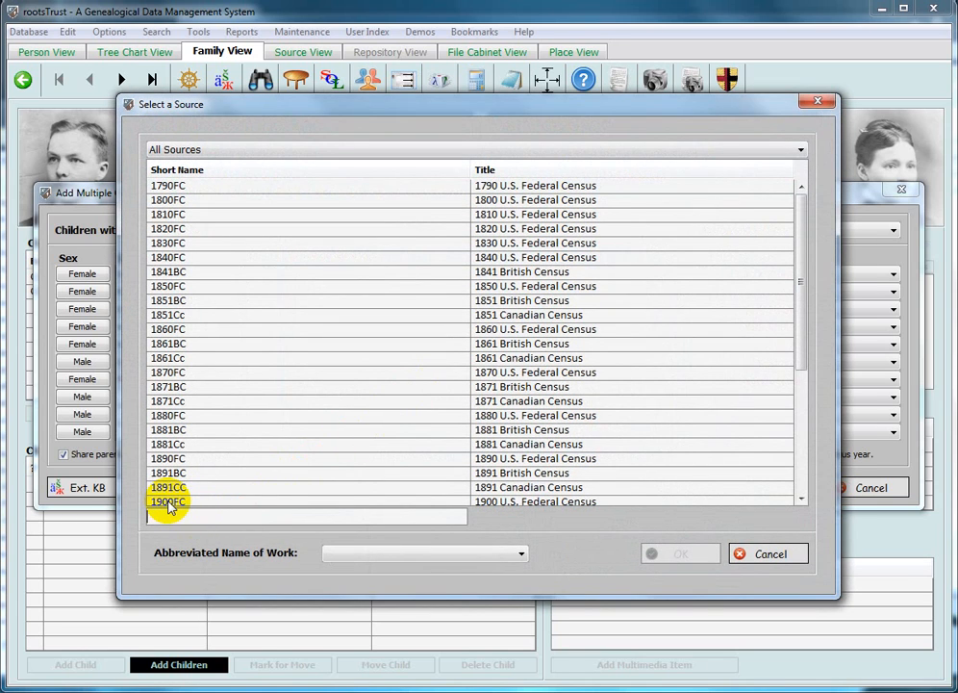
click(168, 501)
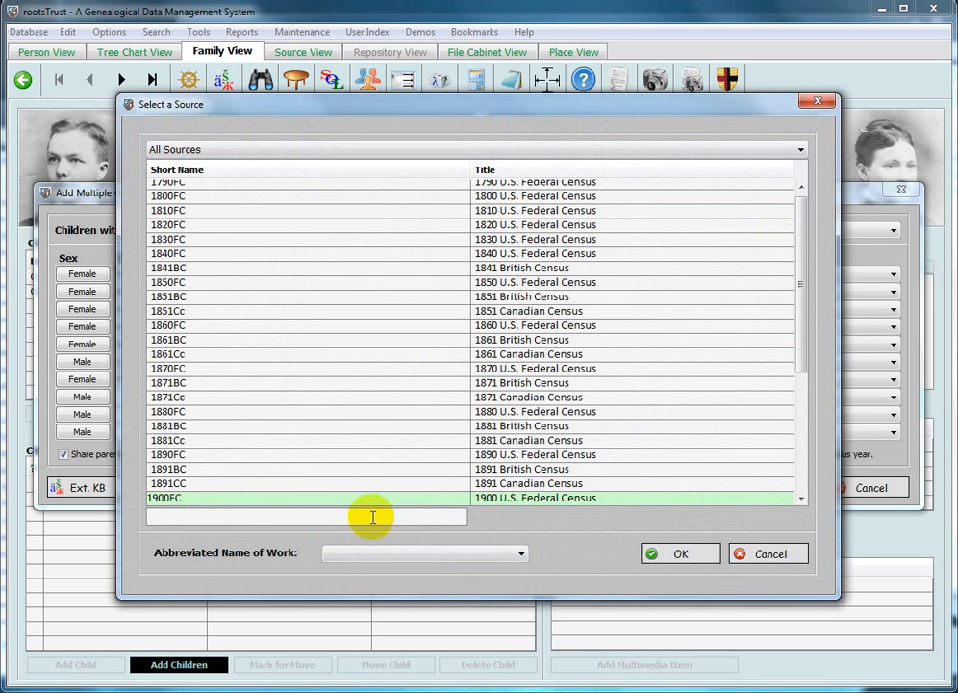
click(681, 554)
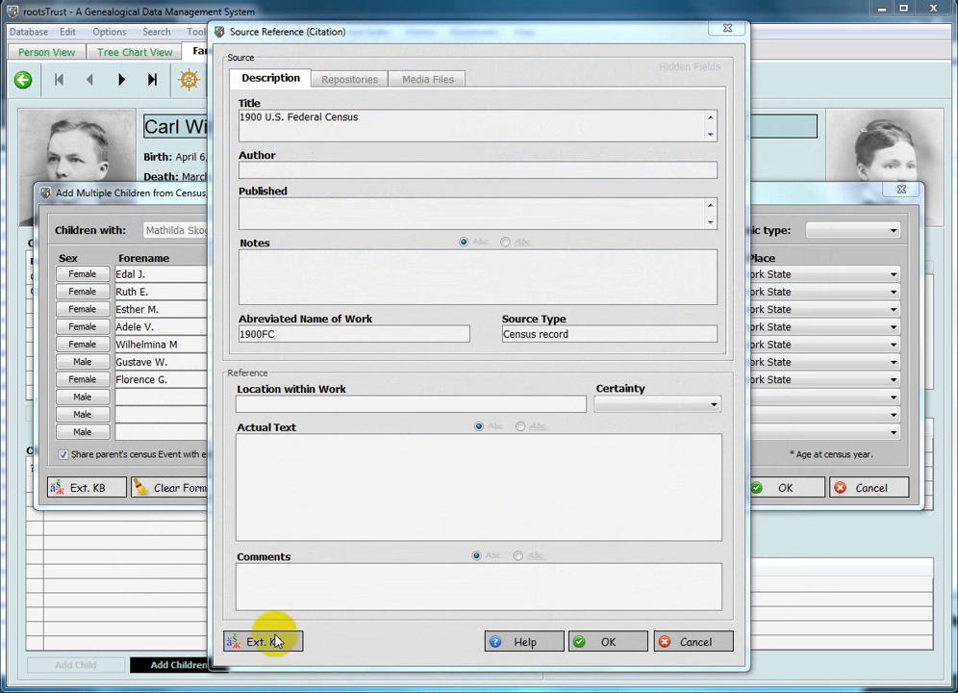
Set the citation's location to "NY, Kings, Brooklyn, Ward 9, Series: T623 Roll: 1048 Page: 44" and its certainty to 2-Secondary evidence
click(264, 404)
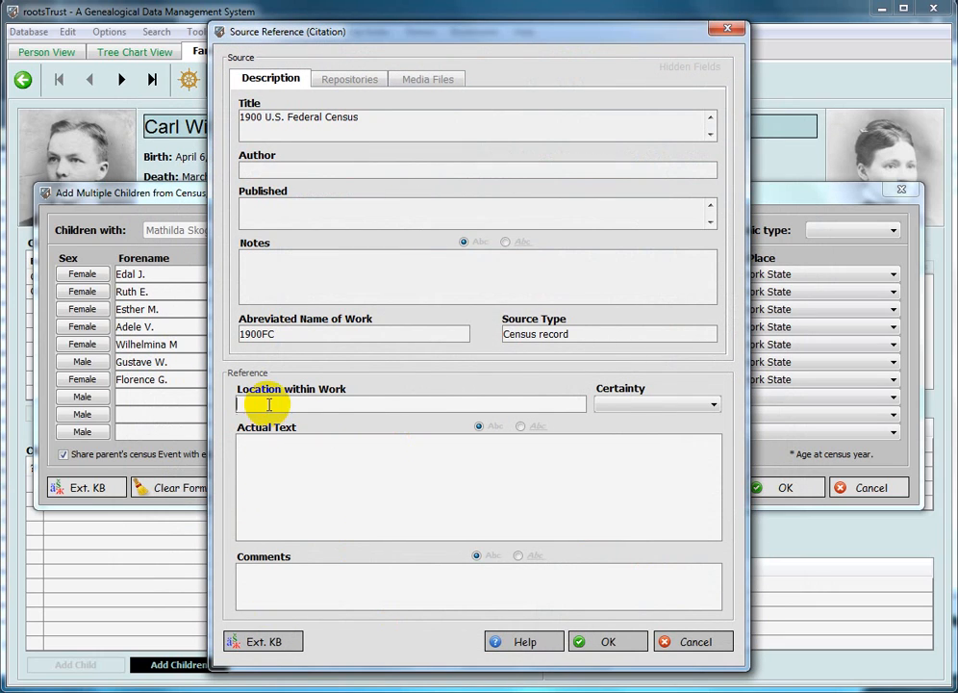
text(NY, Kings, Brooklyn, Ward 9, Series: T623  Roll: 1048  Page: 44)
click(715, 408)
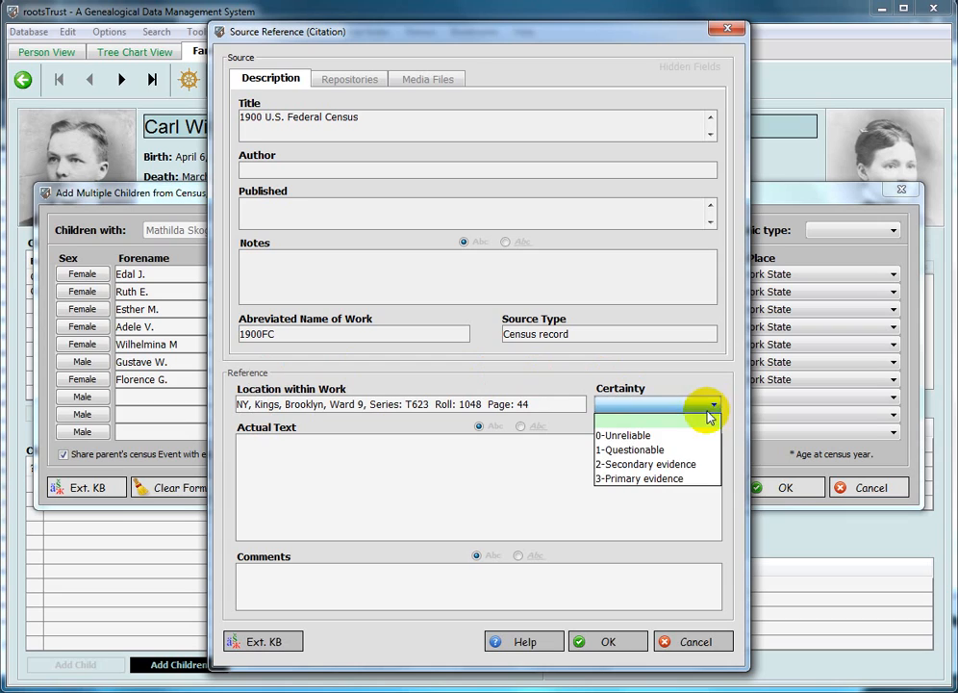
click(674, 465)
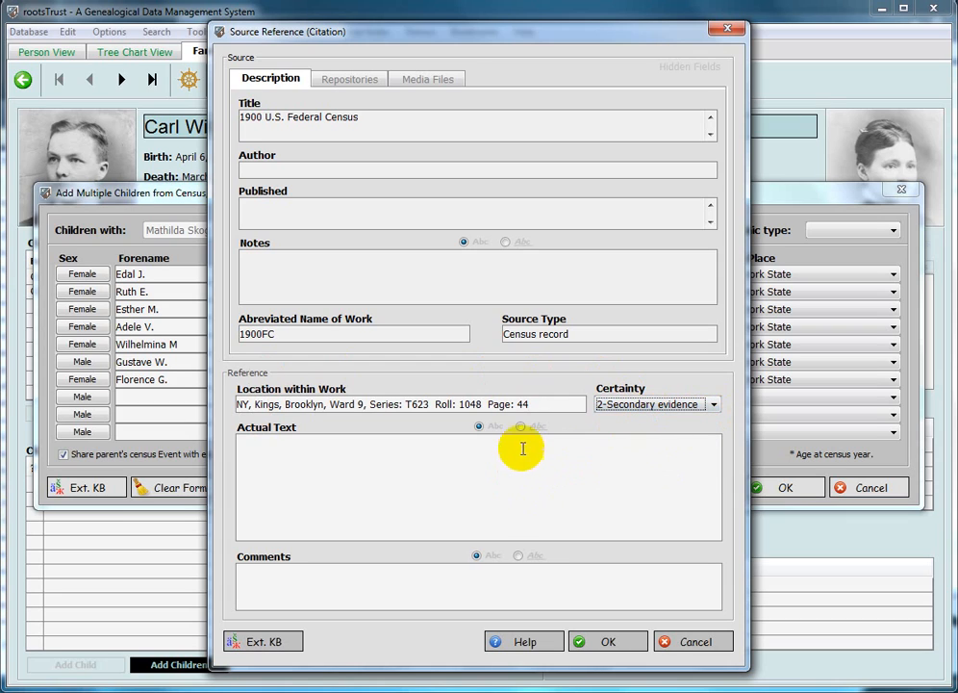
Accept the 1900FC birth reference, link the family's 1900 census.jpg (not the old version) to each birth event, and finish adding the children
click(606, 645)
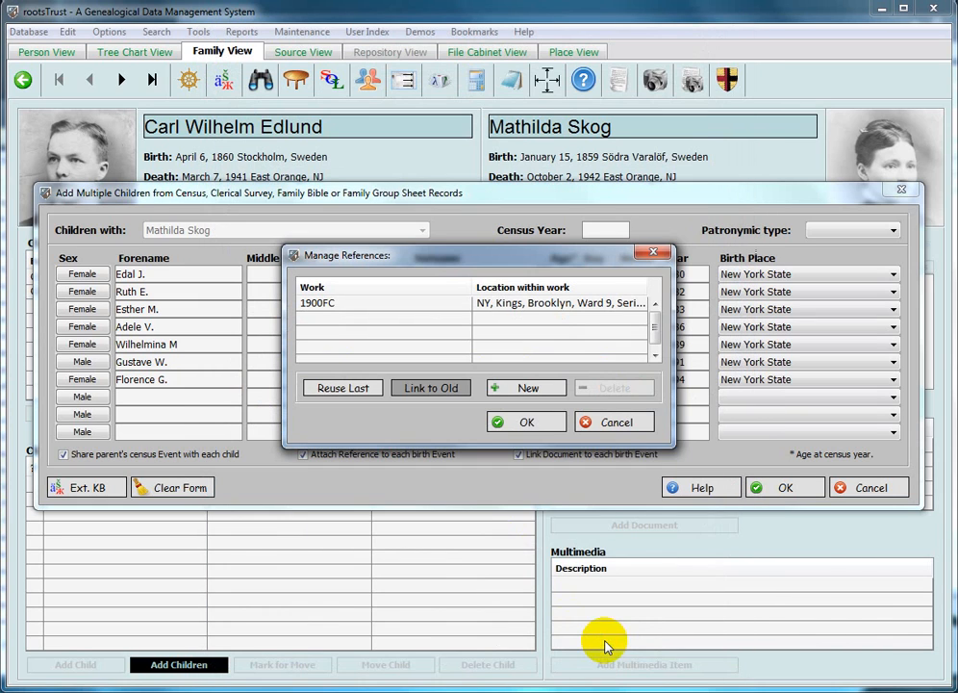
click(520, 432)
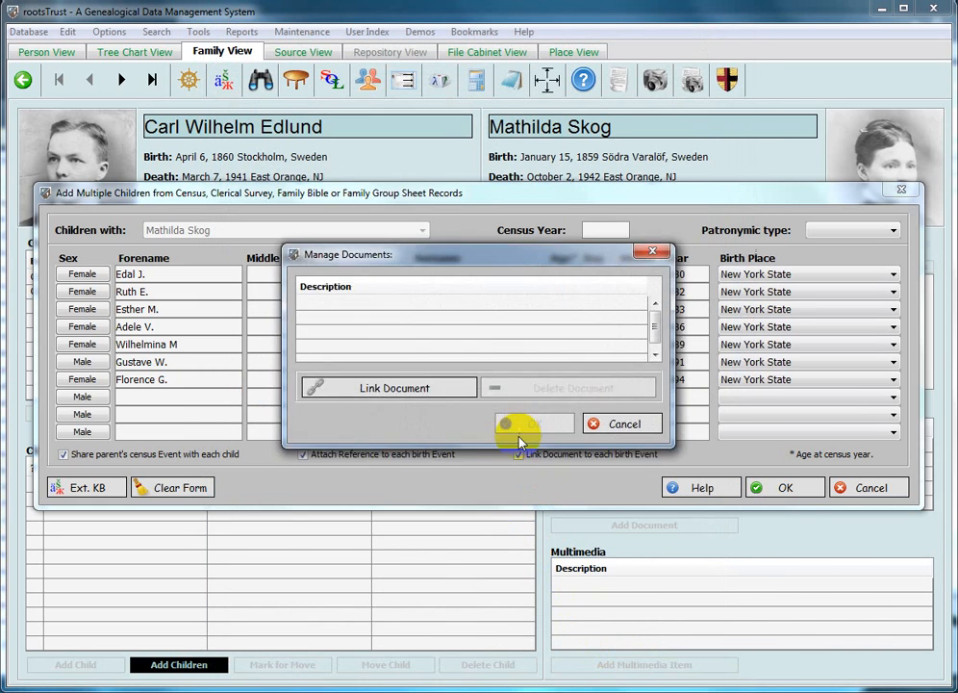
click(381, 391)
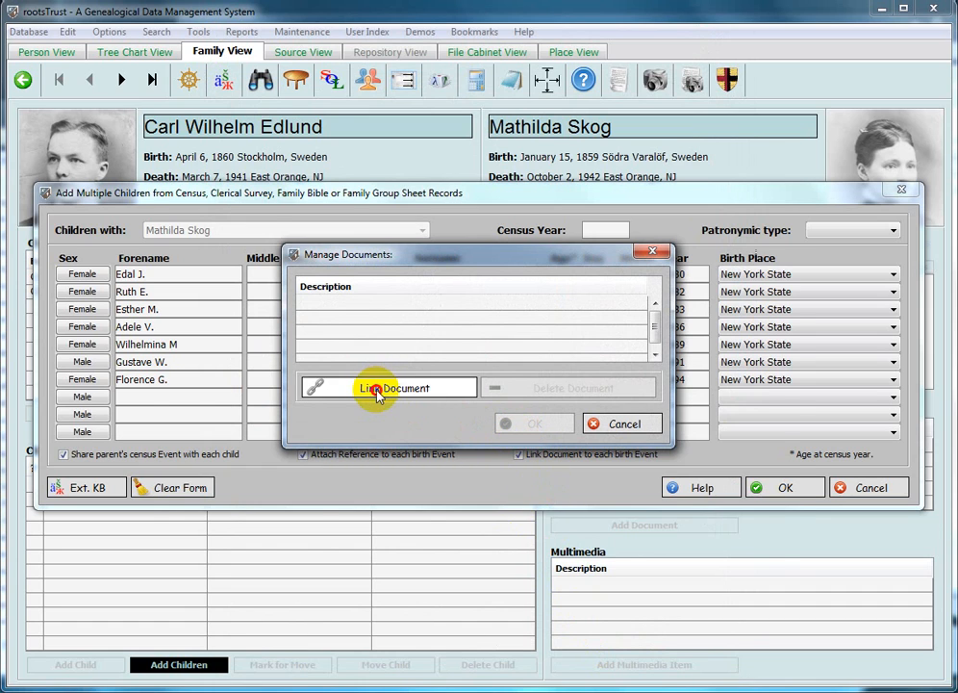
scroll(375, 404, down, 4)
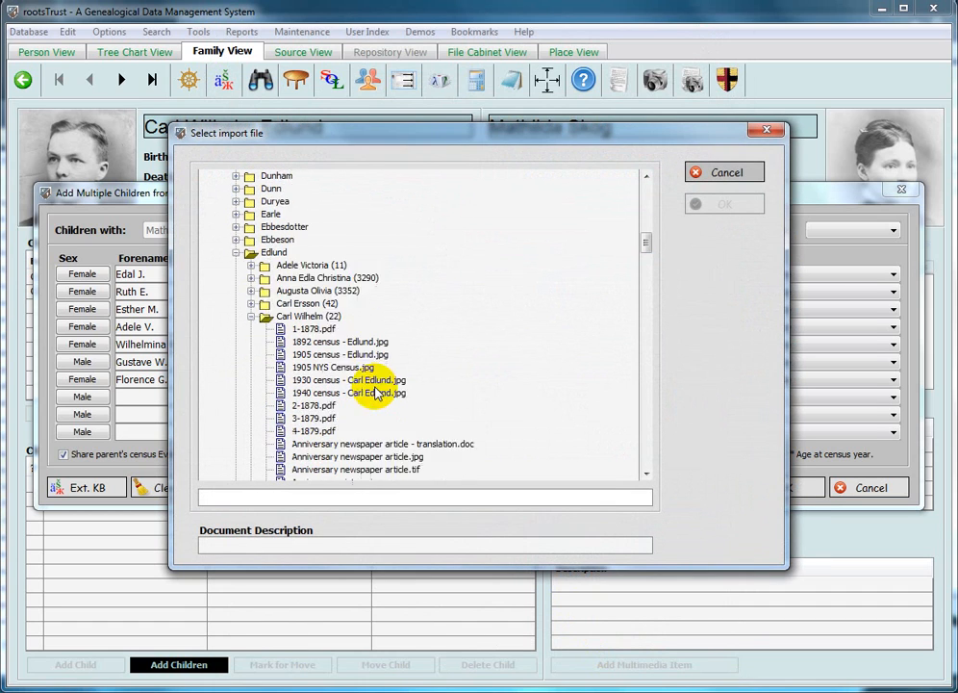
scroll(421, 360, down, 1)
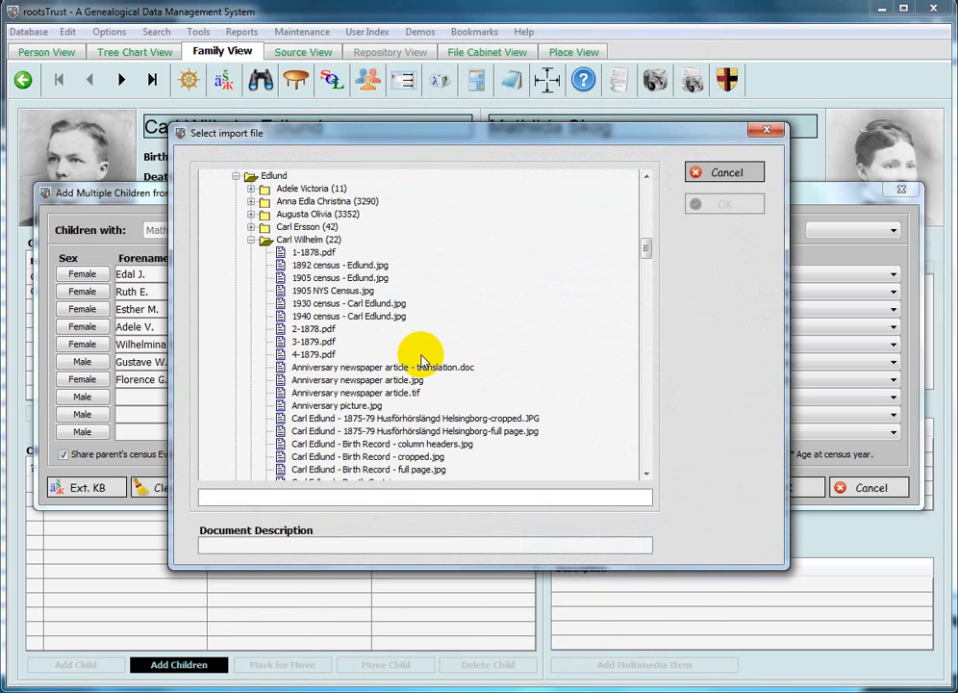
scroll(422, 360, down, 1)
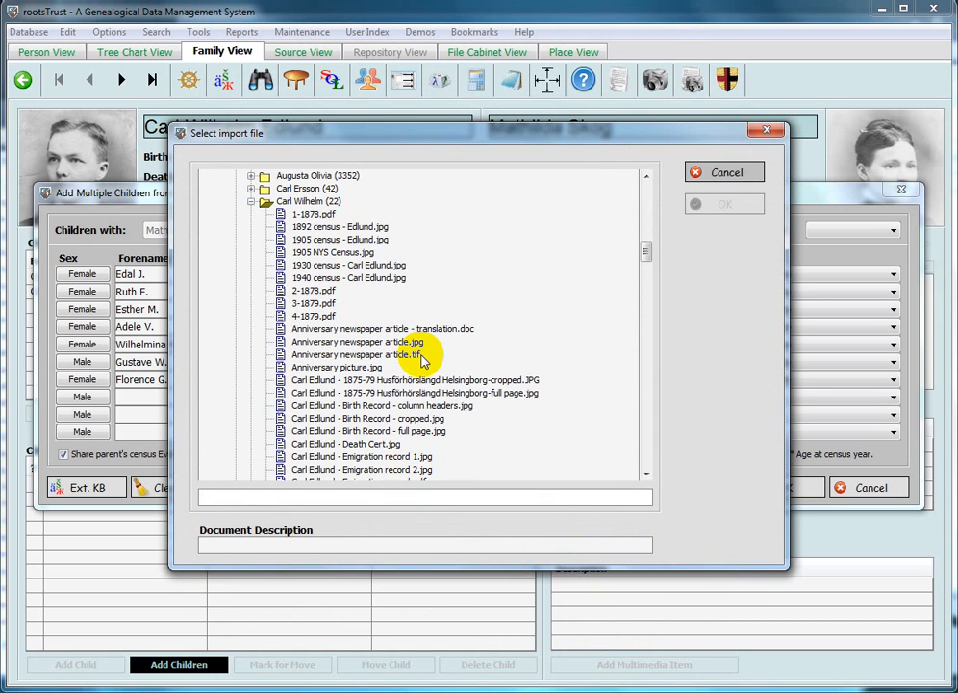
scroll(422, 360, down, 6)
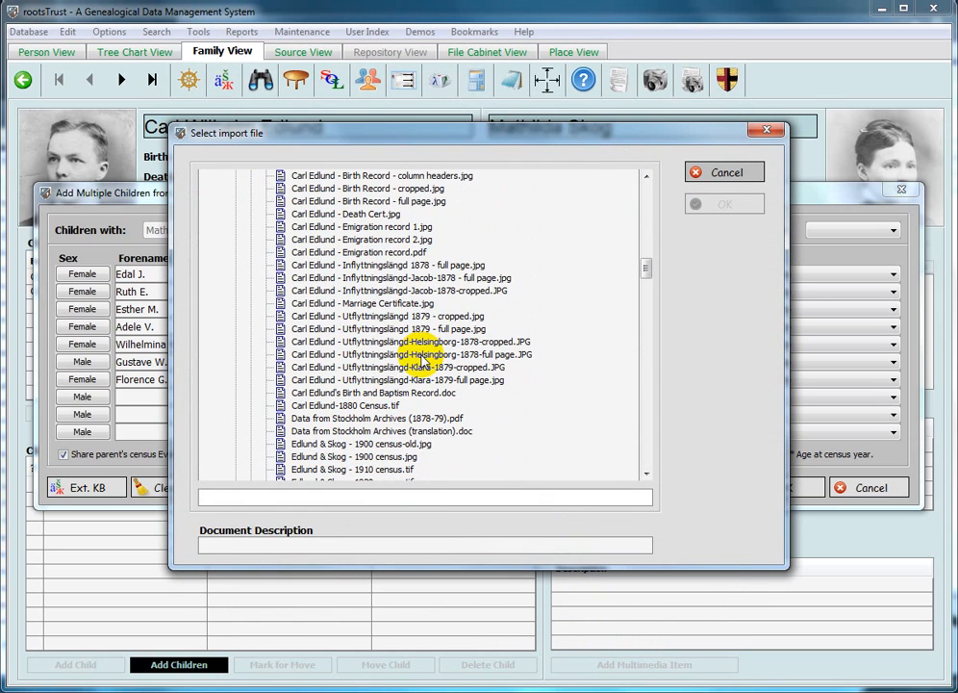
click(385, 458)
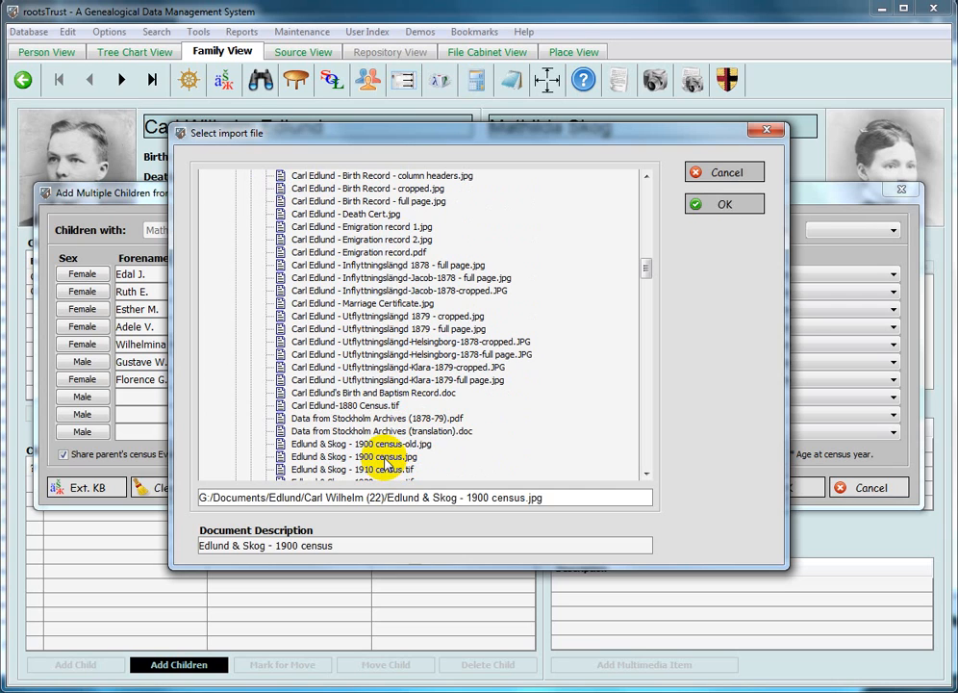
double_click(384, 464)
click(530, 483)
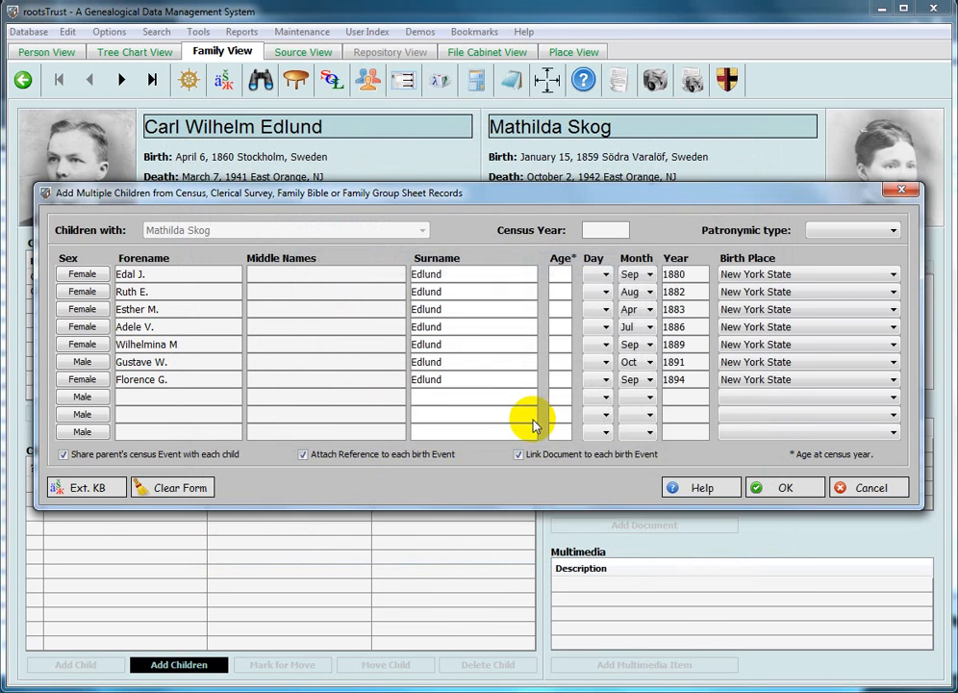
click(774, 487)
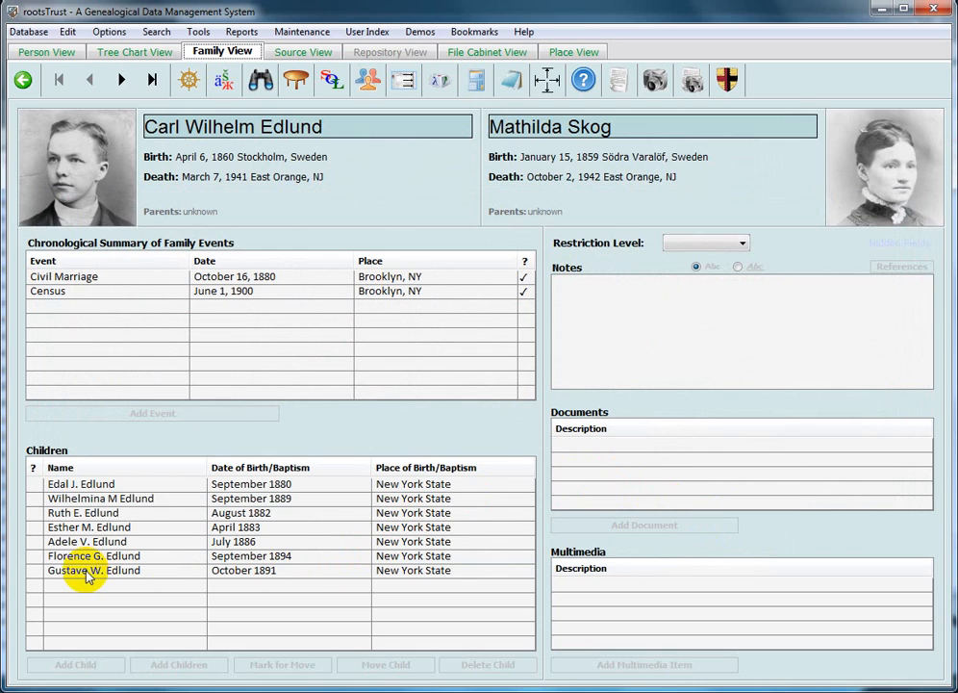
Correct the first listed child's preferred forename by swapping its last two letters, keeping the middle initial, and save the name
double_click(84, 491)
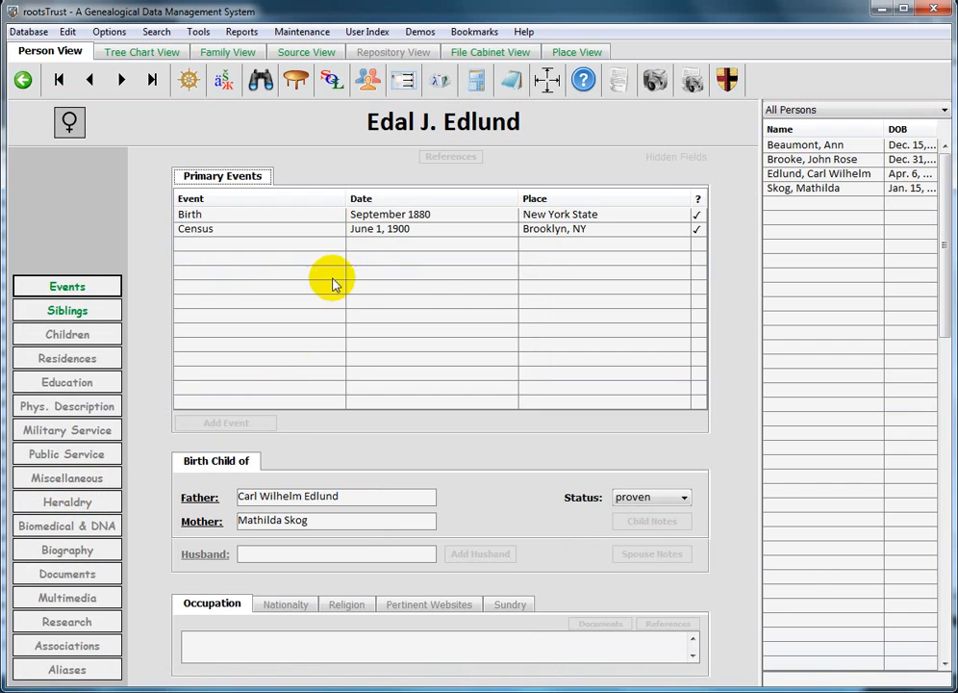
click(423, 122)
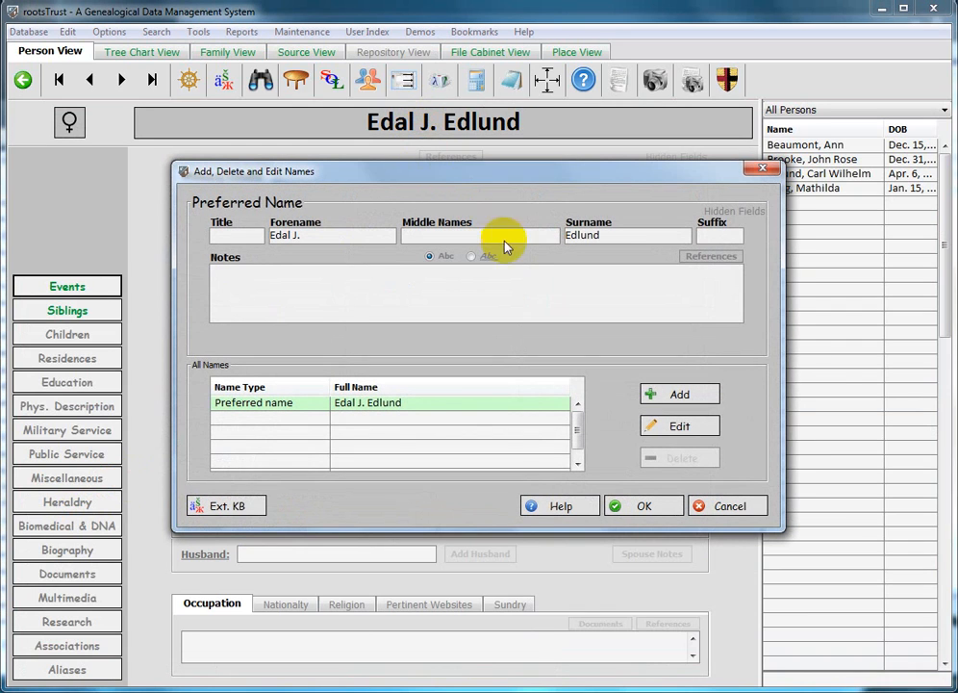
click(681, 433)
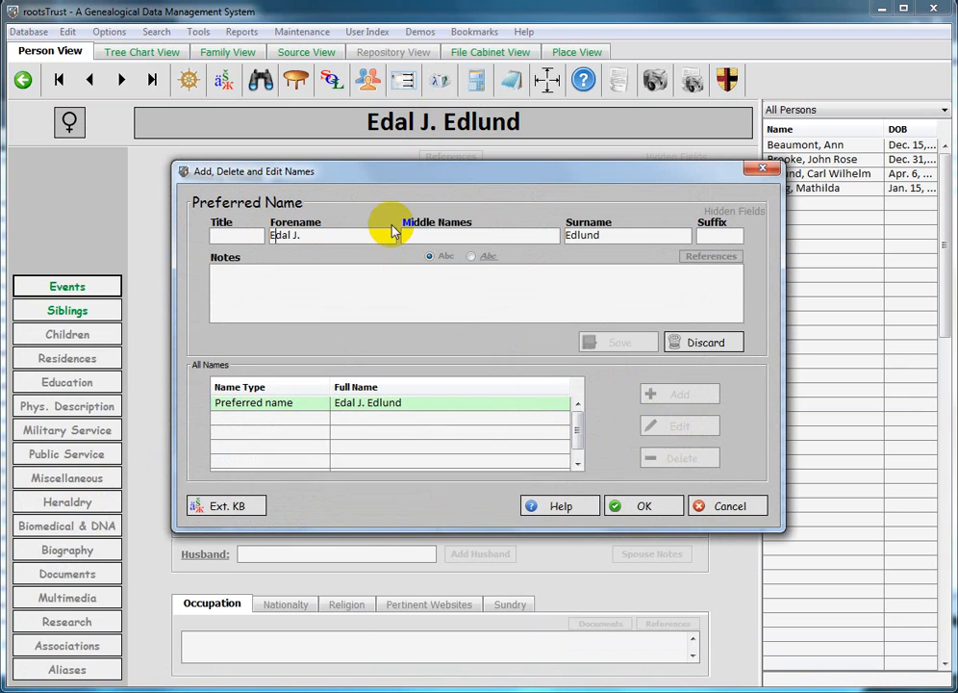
key(BackSpace)
key(BackSpace)
text(la)
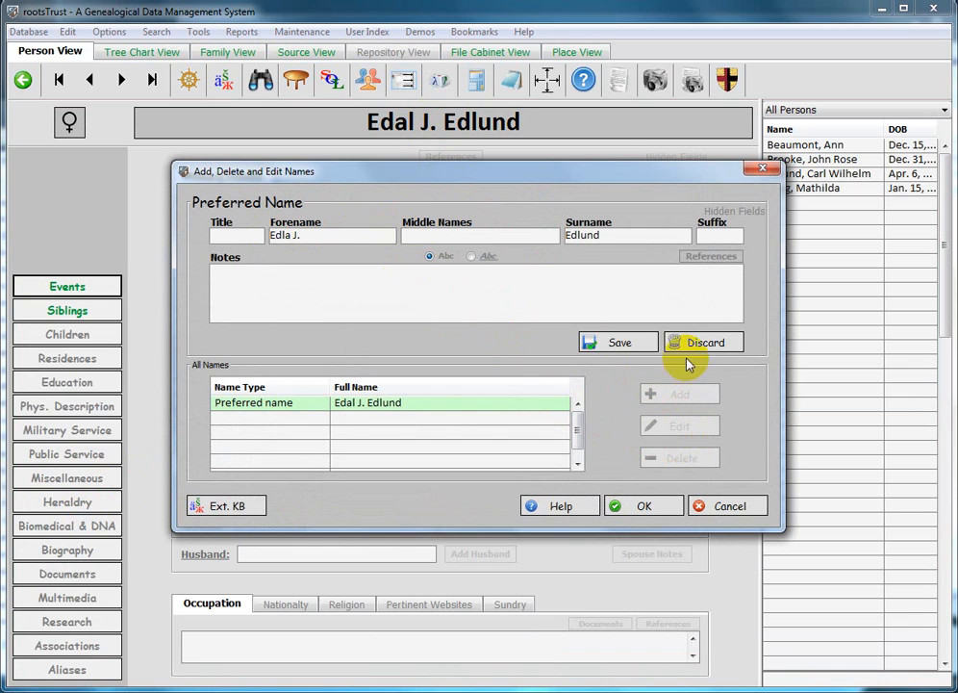
click(593, 342)
click(639, 505)
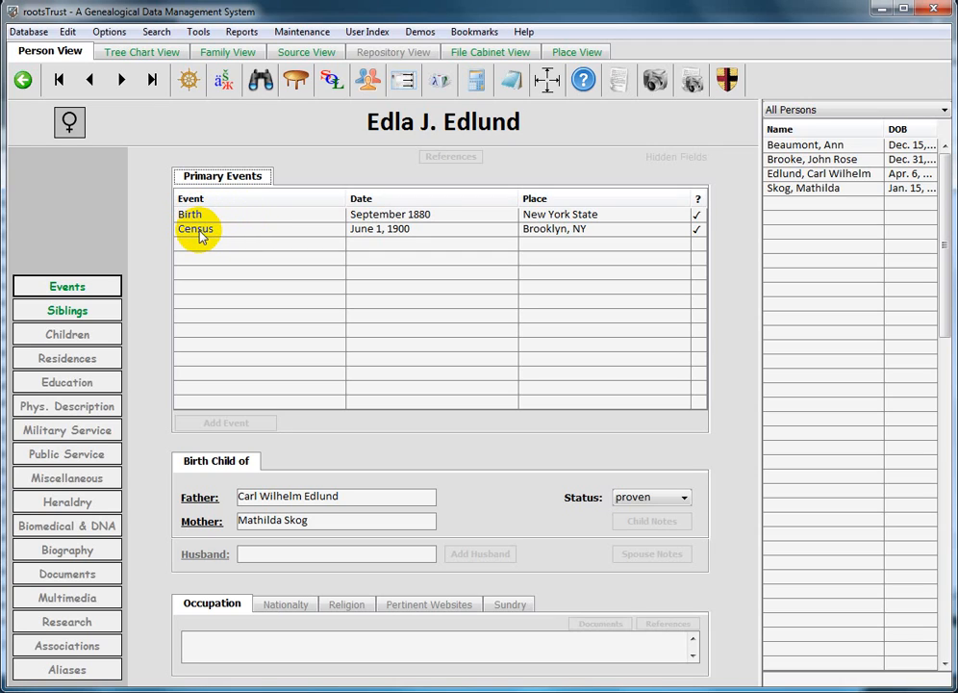
Open the record of the brother born in October 1891 and examine the people and roles sharing his June 1, 1900 census event
click(64, 313)
click(268, 301)
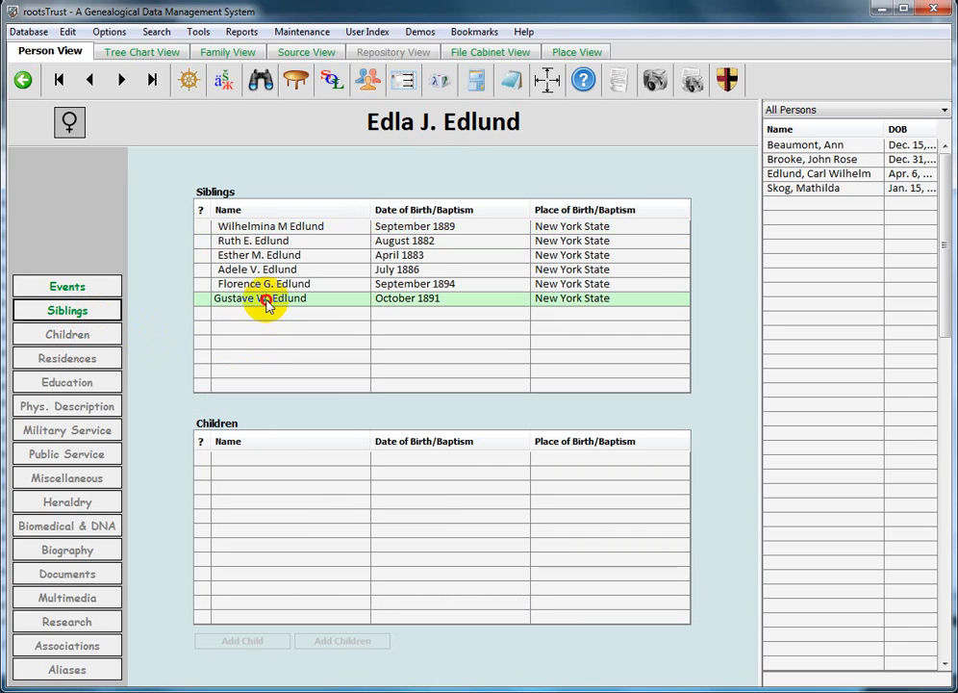
double_click(268, 302)
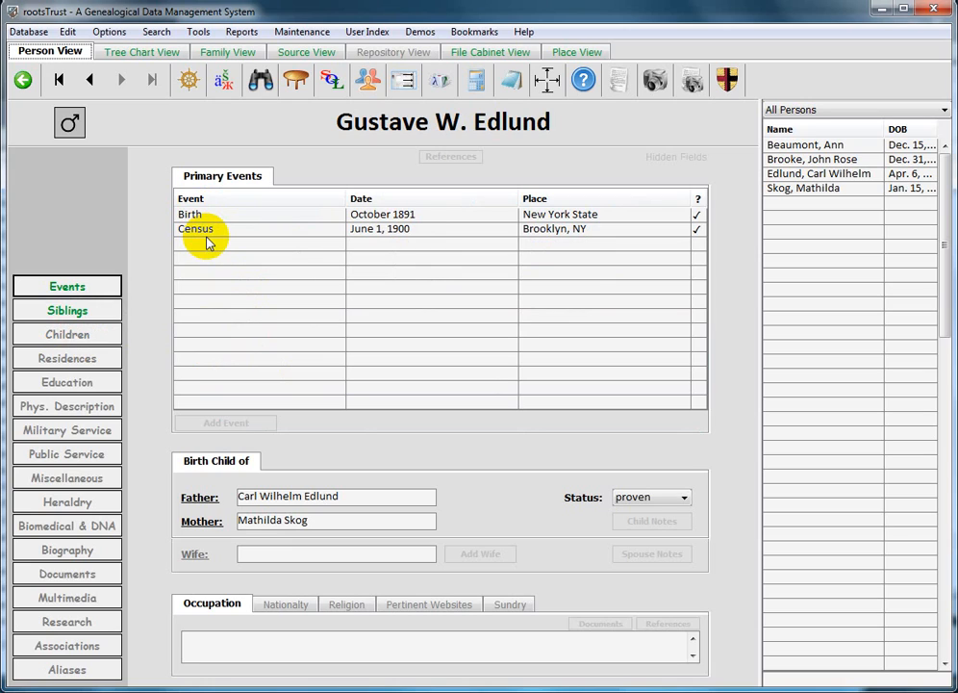
click(199, 235)
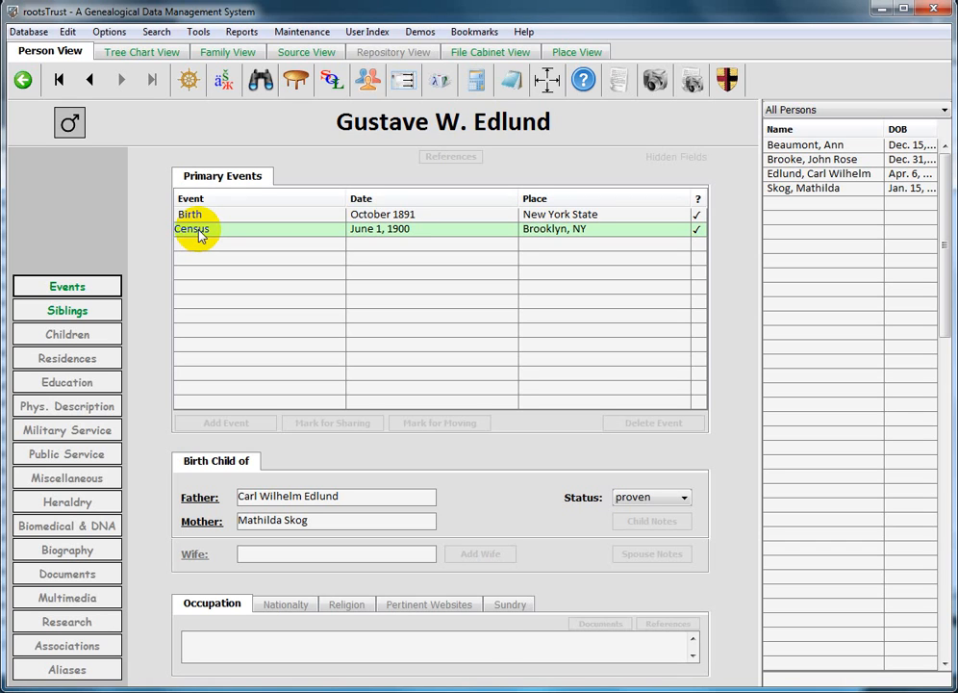
double_click(199, 234)
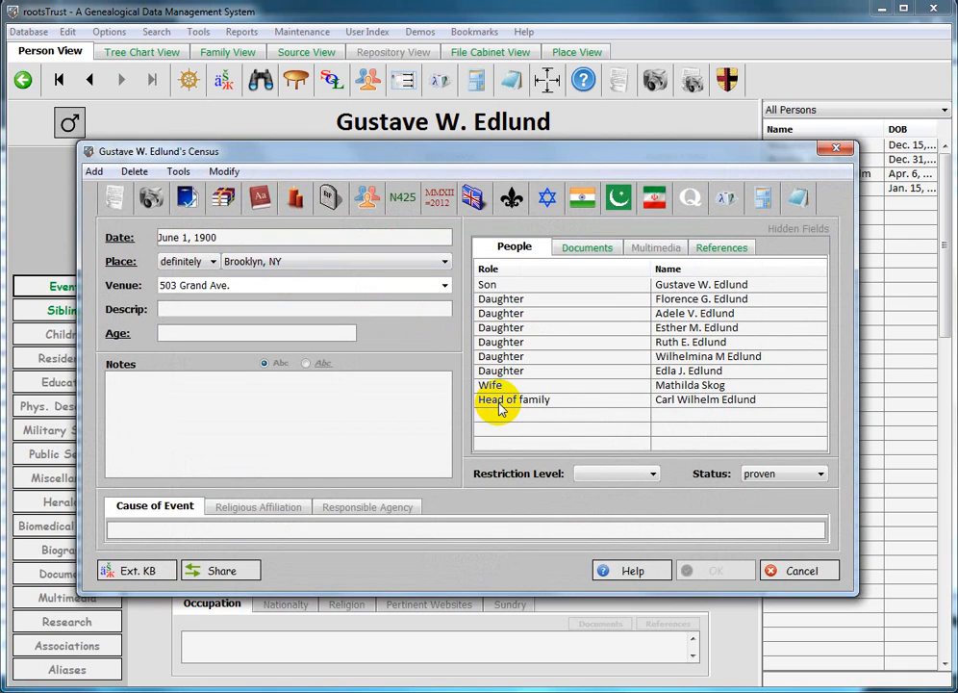
click(682, 404)
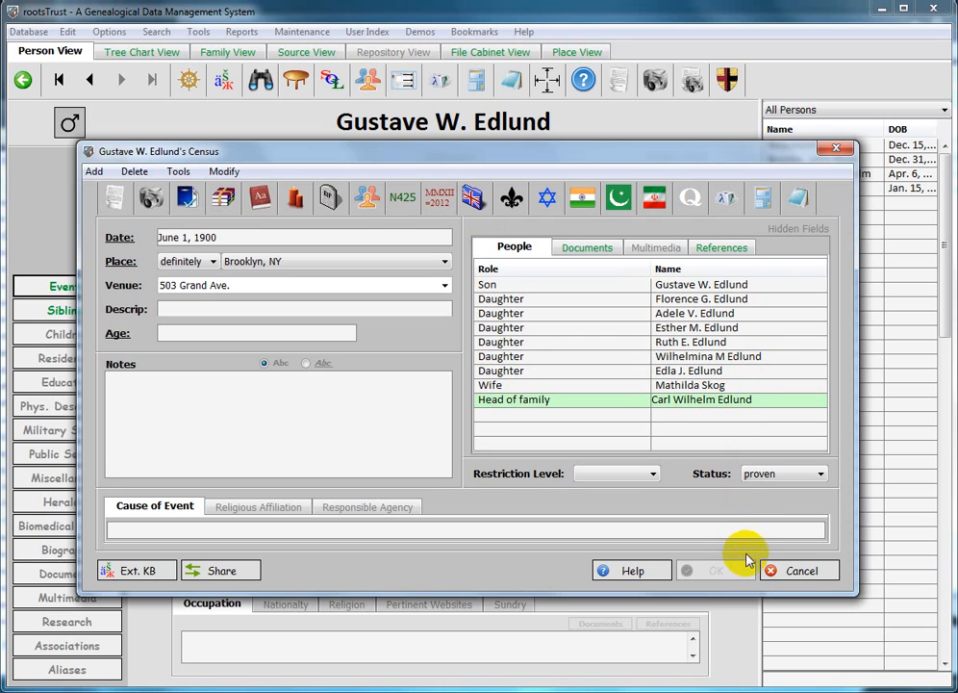
click(803, 572)
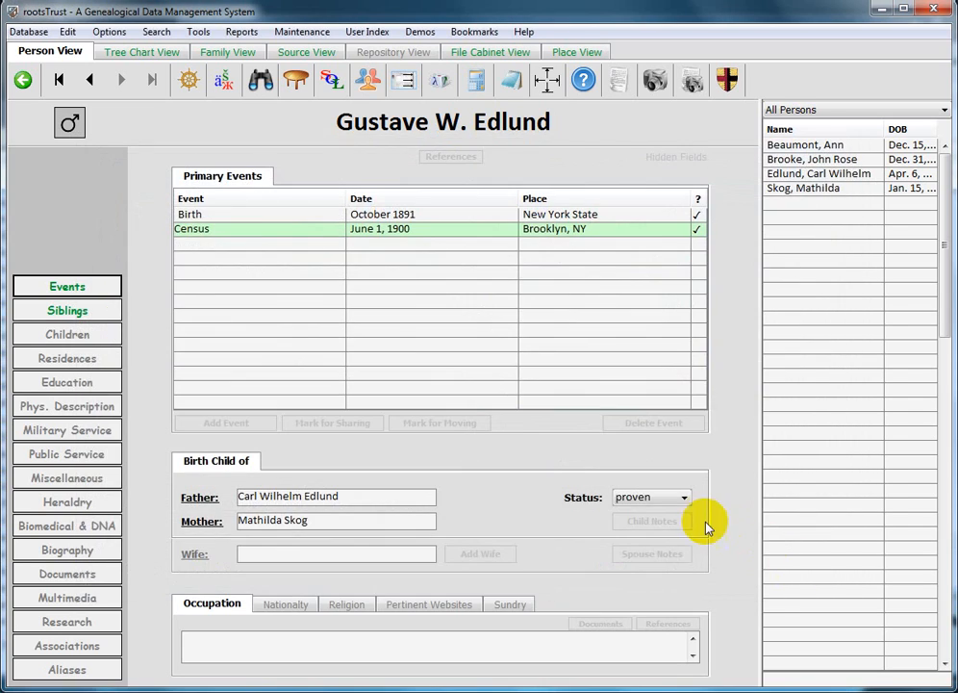